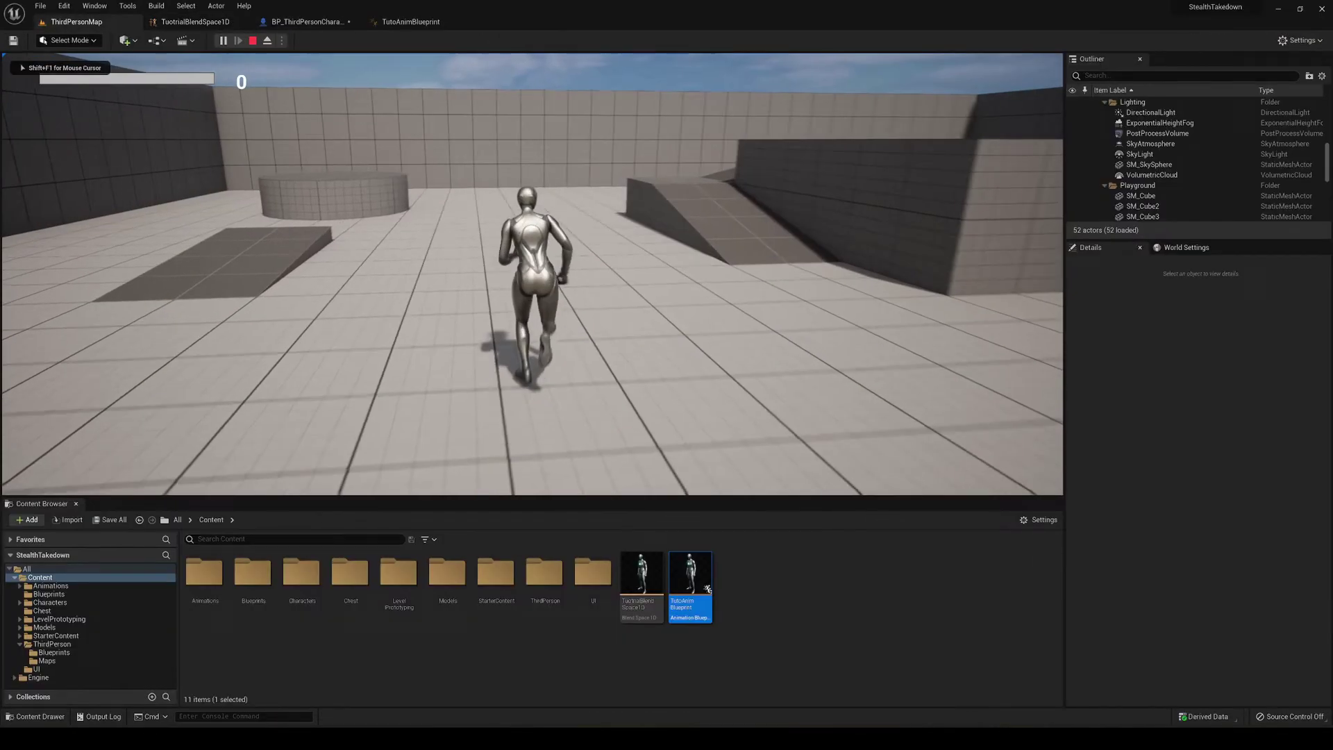
Run the character around the level in the play session to preview its movement animations
key("w")
key("a")
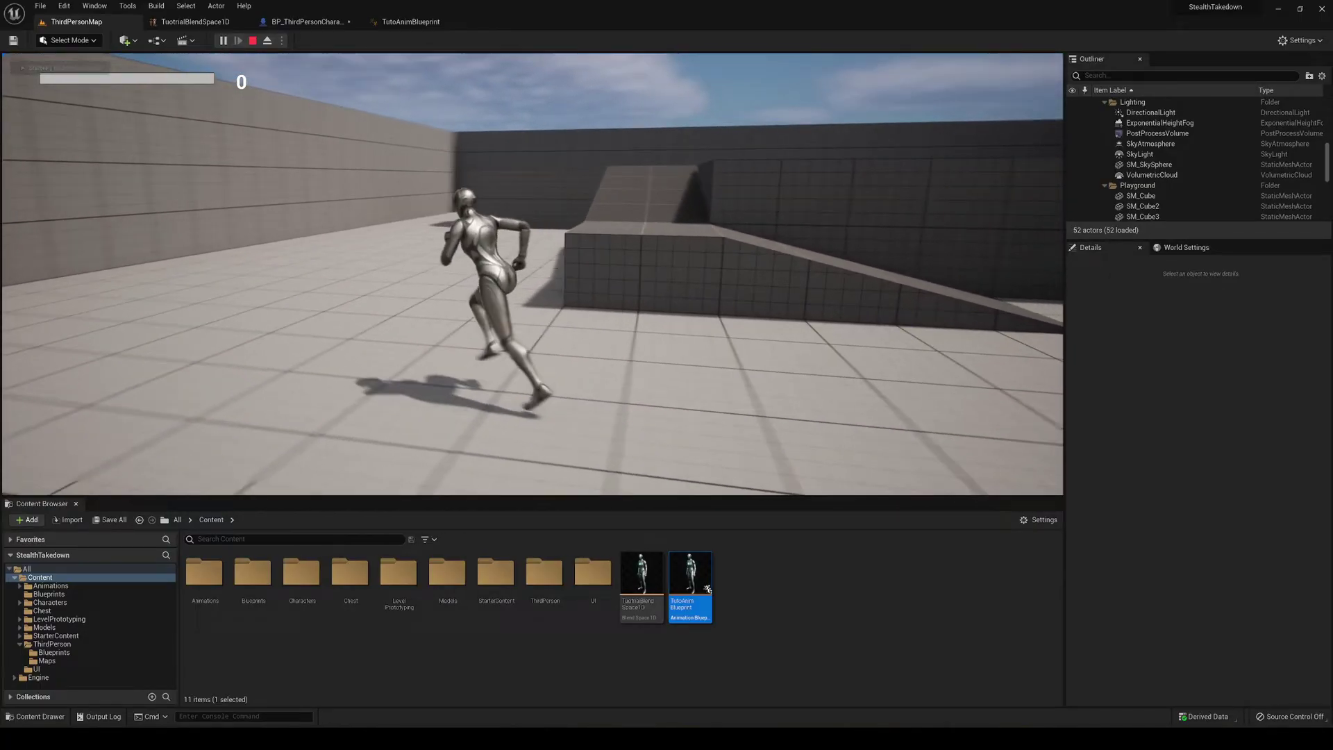
key("w")
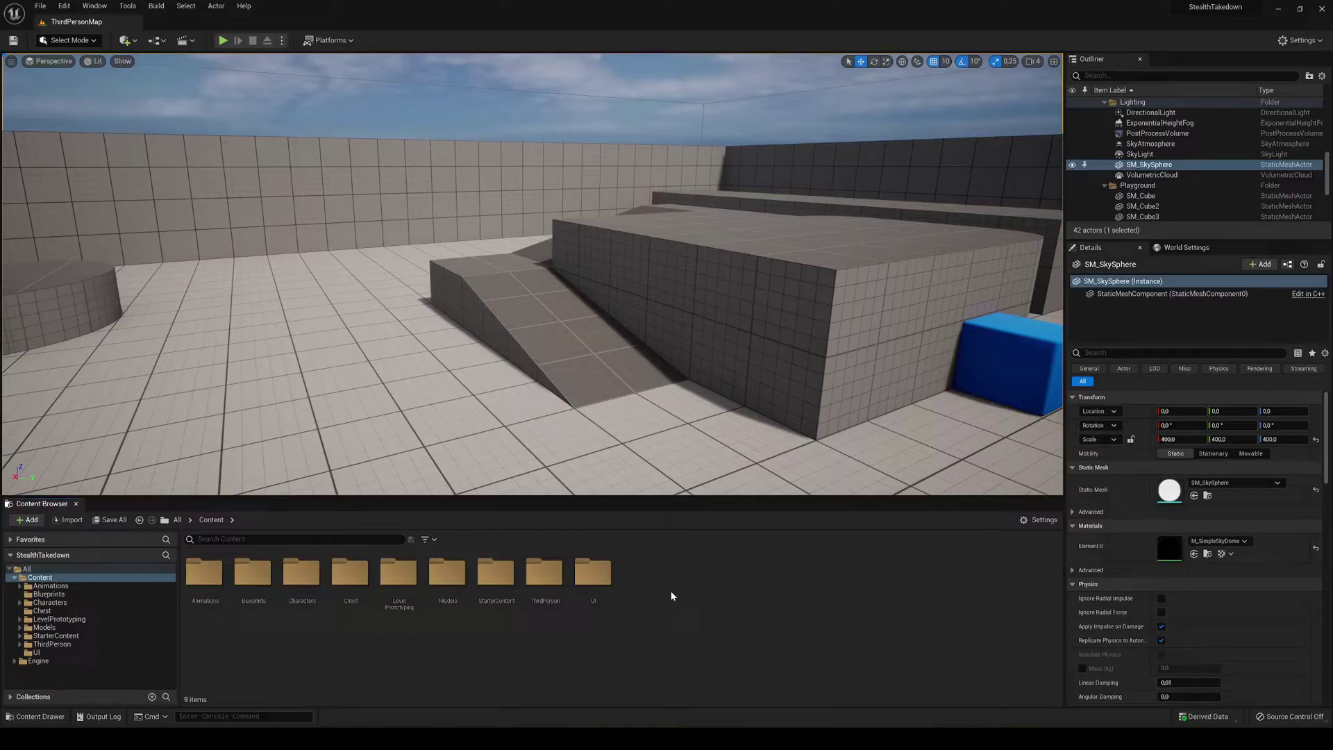
Create a Blend Space 1D asset for the SK_Mannequin skeleton in the Content folder and name it TuotrialBlendSpace1D
right_click(649, 579)
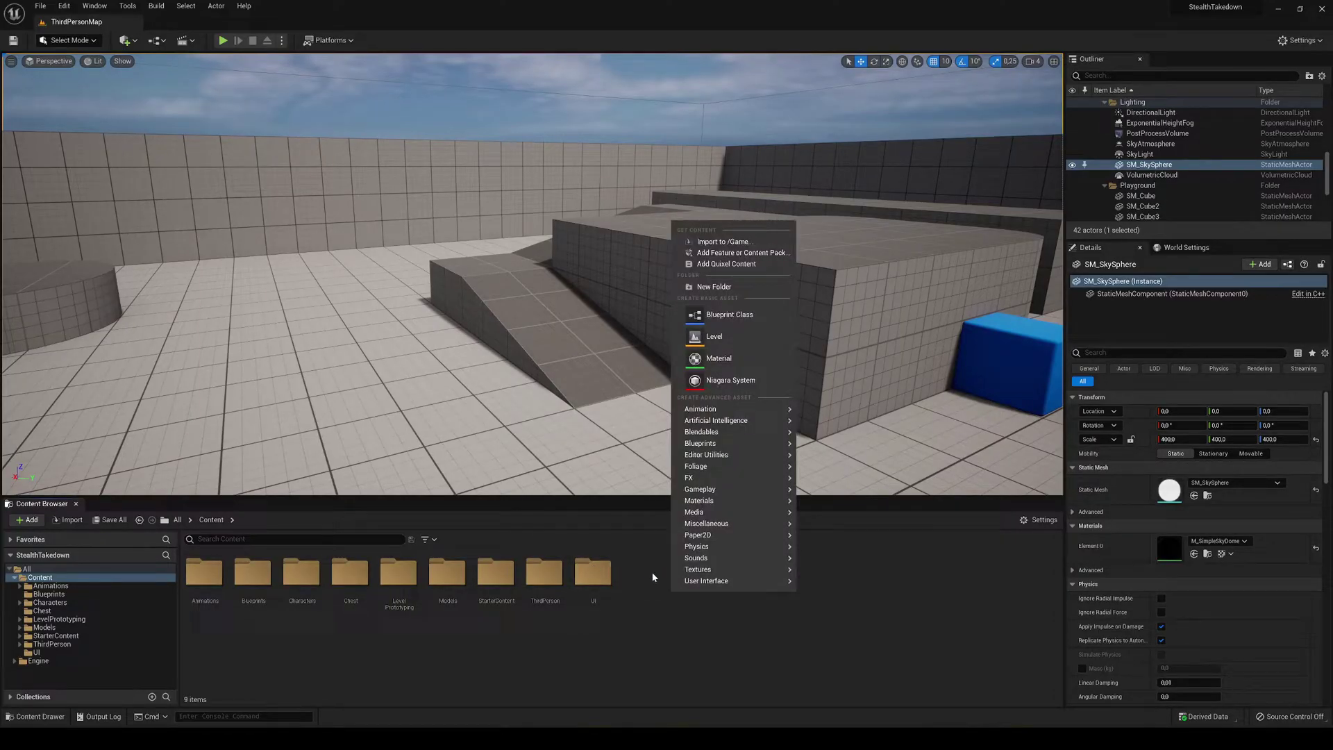
mouse_move(701, 410)
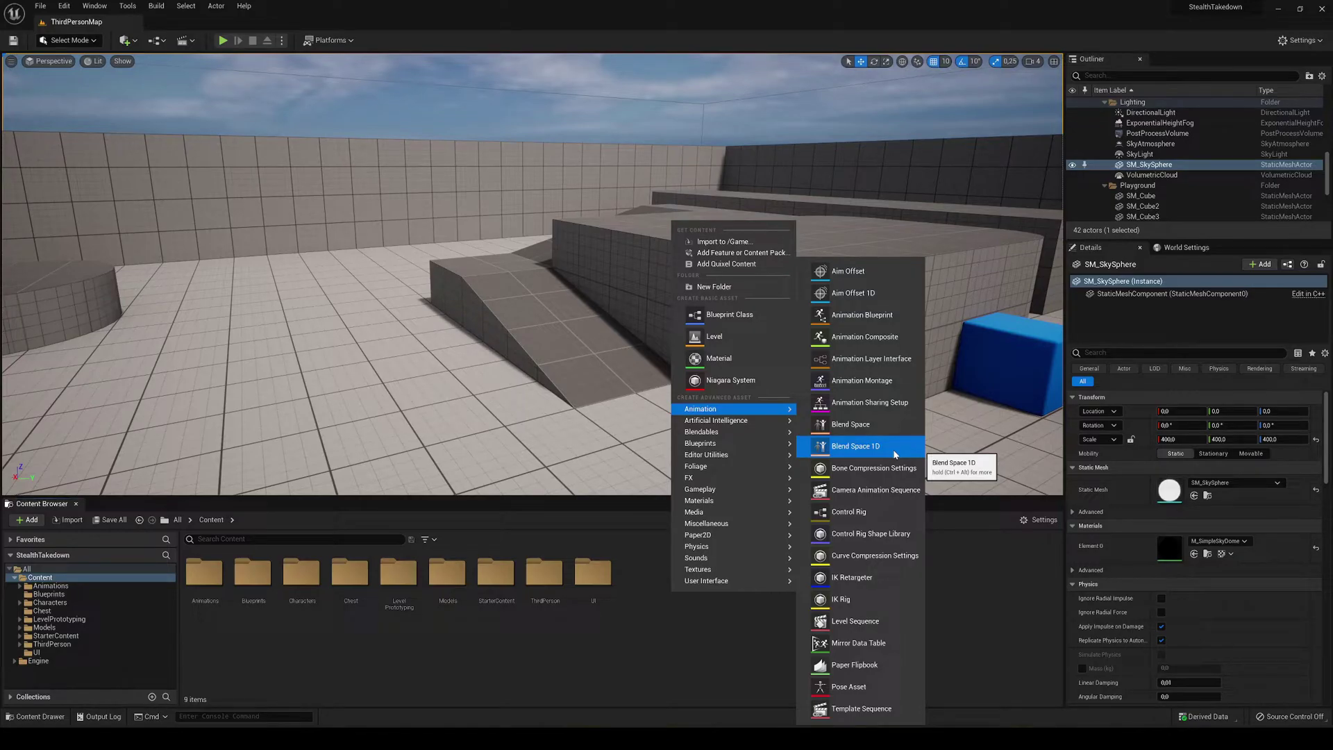
left_click(892, 448)
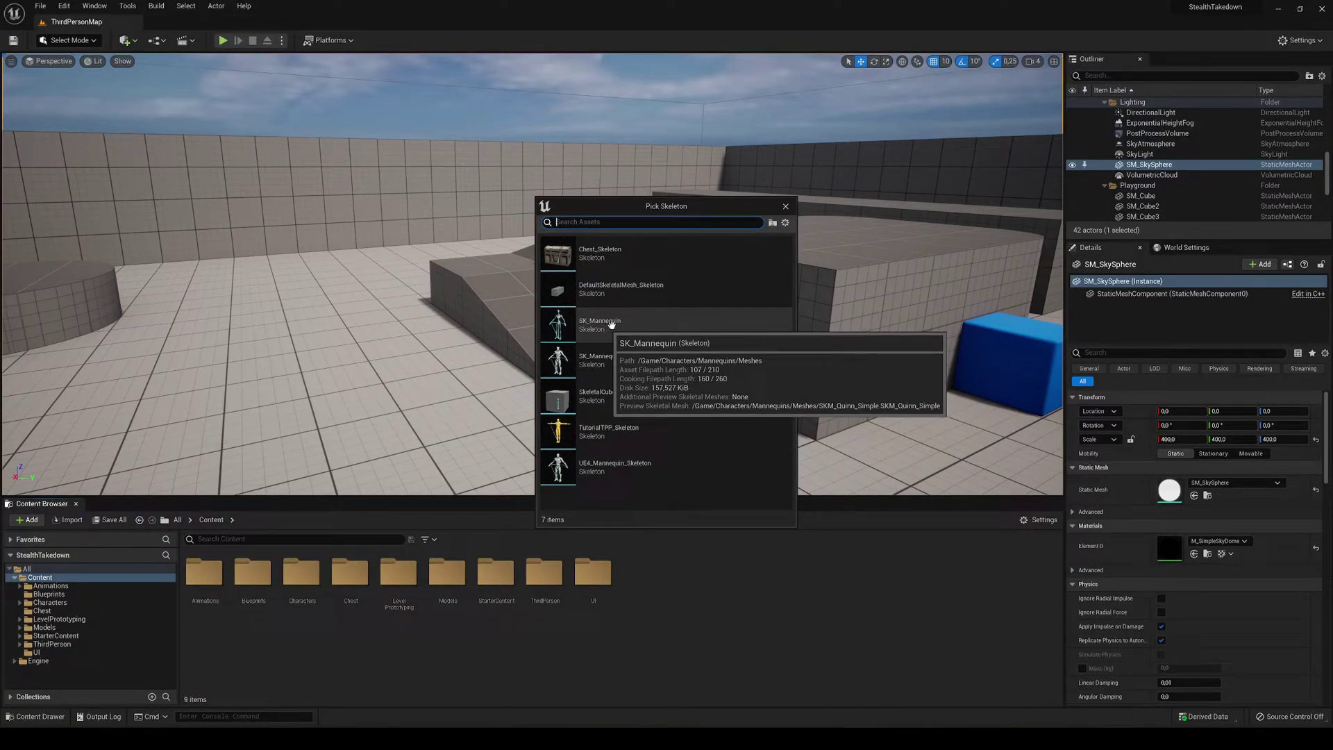
left_click(643, 326)
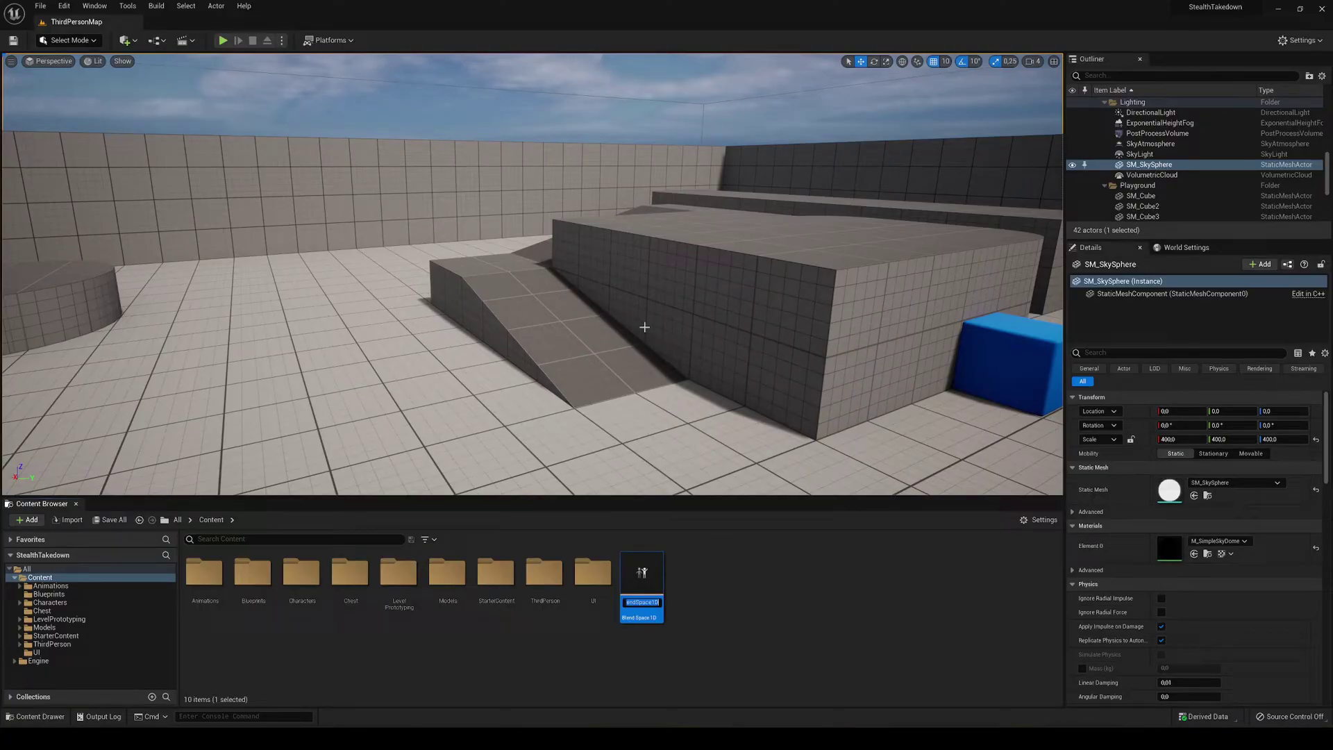
key("Home")
type("T")
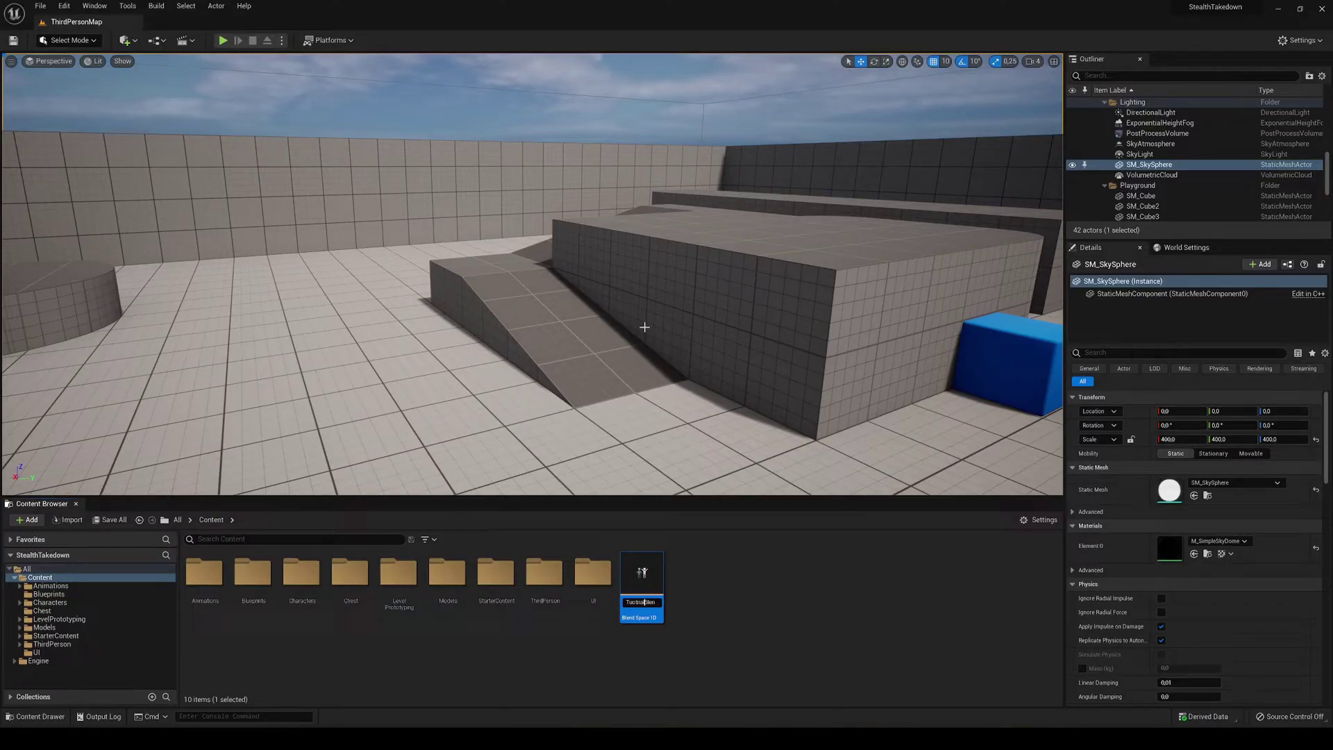
key("Return")
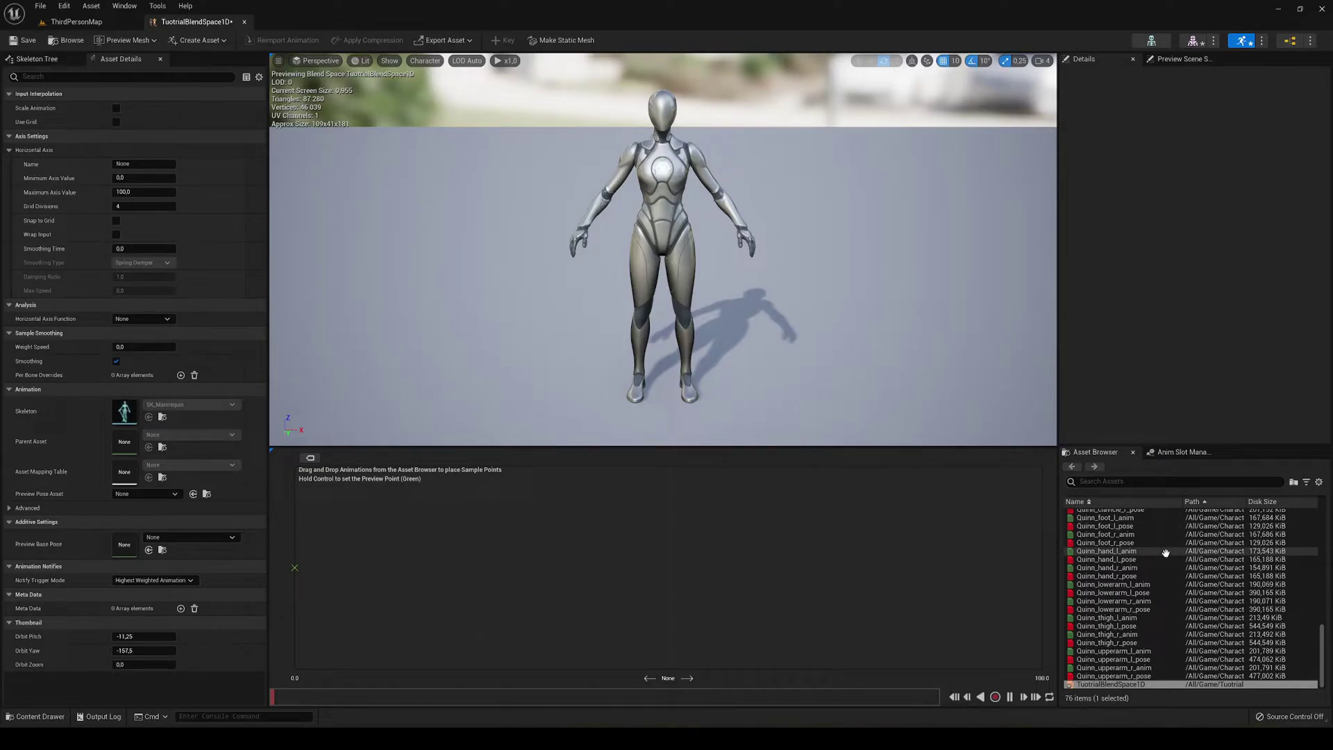
scroll(1163, 552, "up", 10)
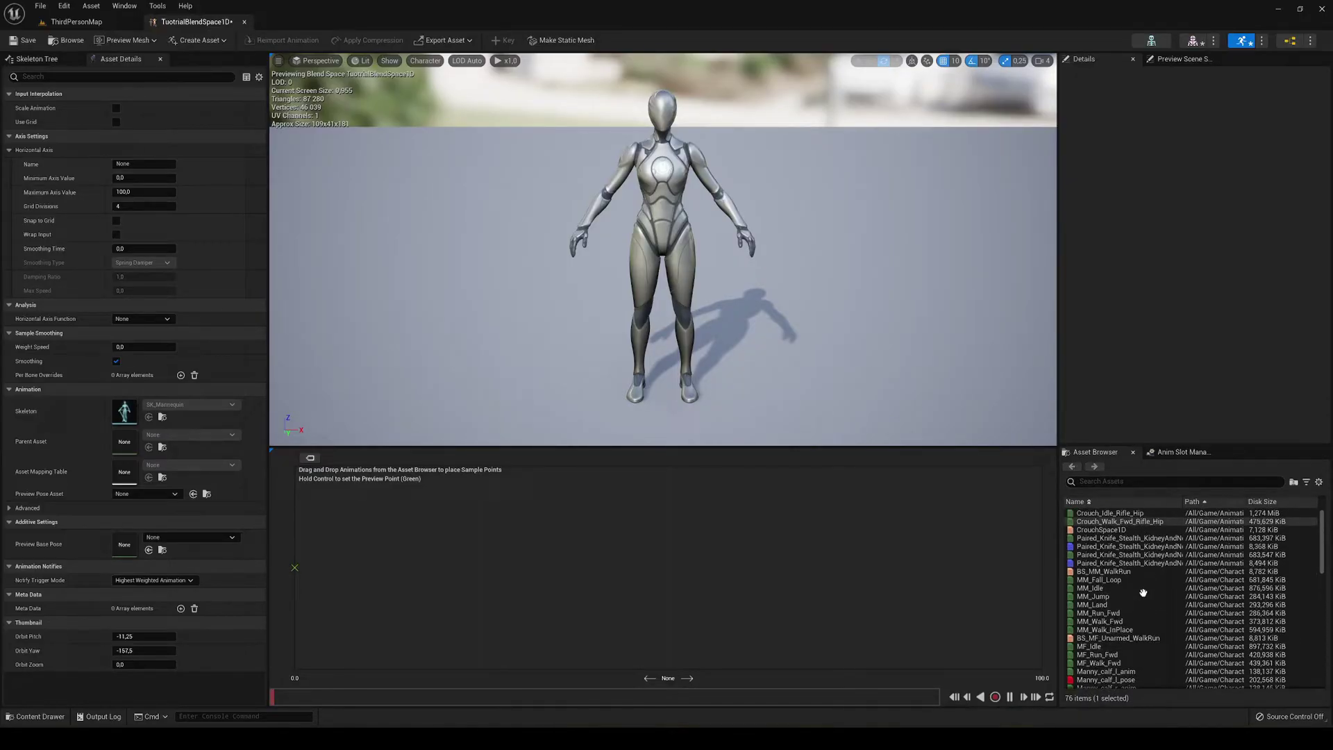
scroll(1132, 549, "down", 4)
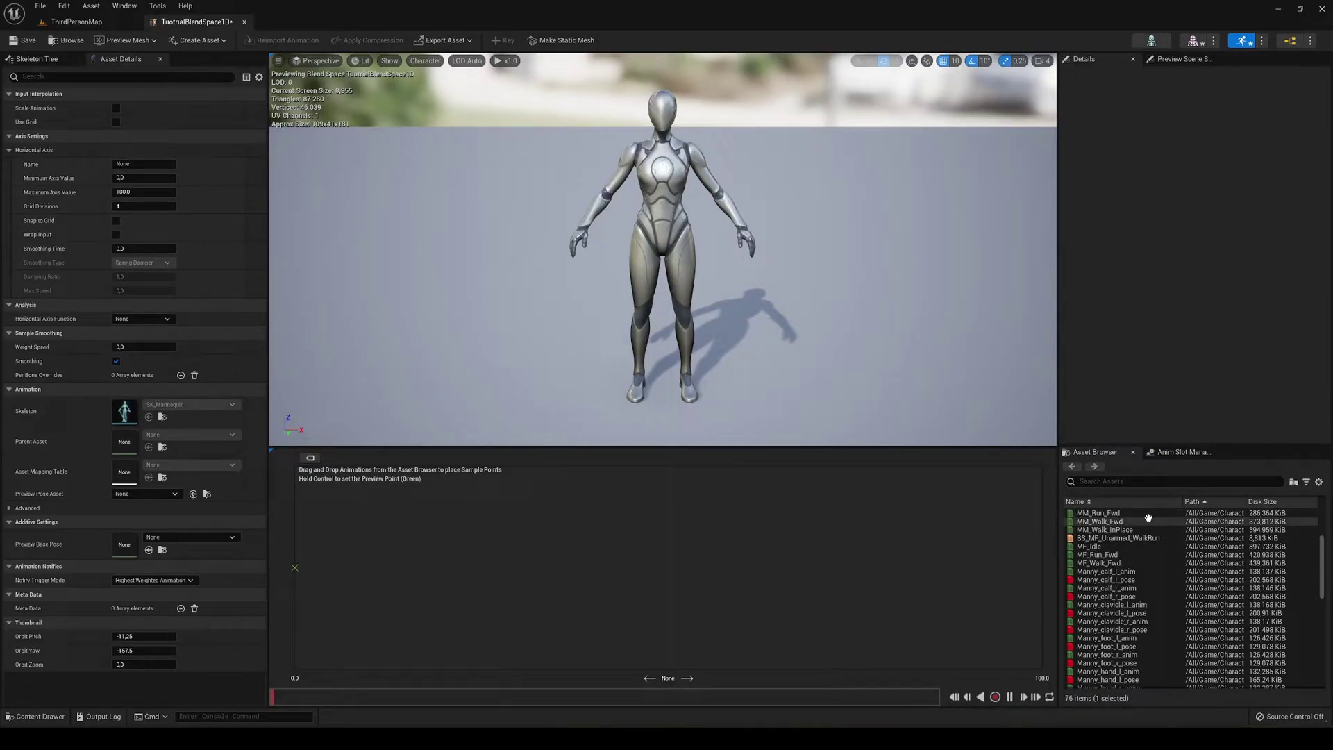
scroll(1146, 535, "down", 15)
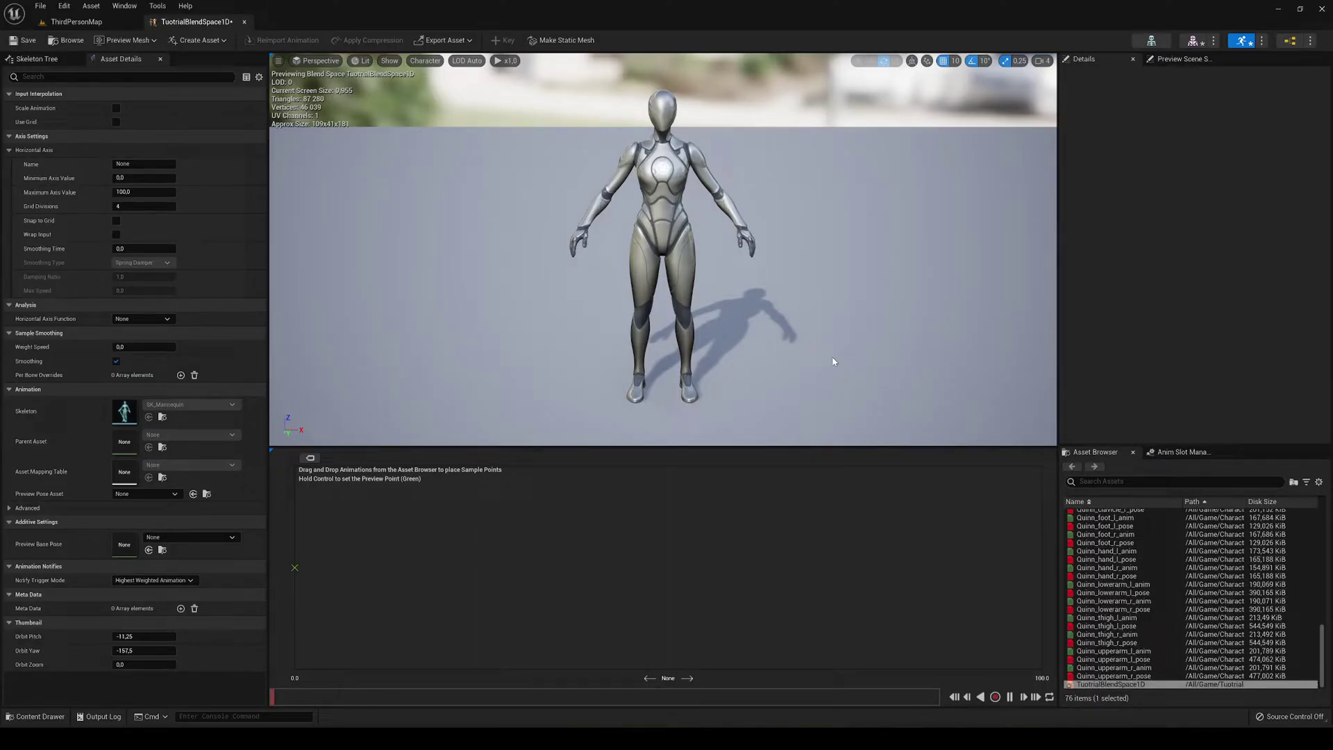
scroll(1191, 615, "up", 10)
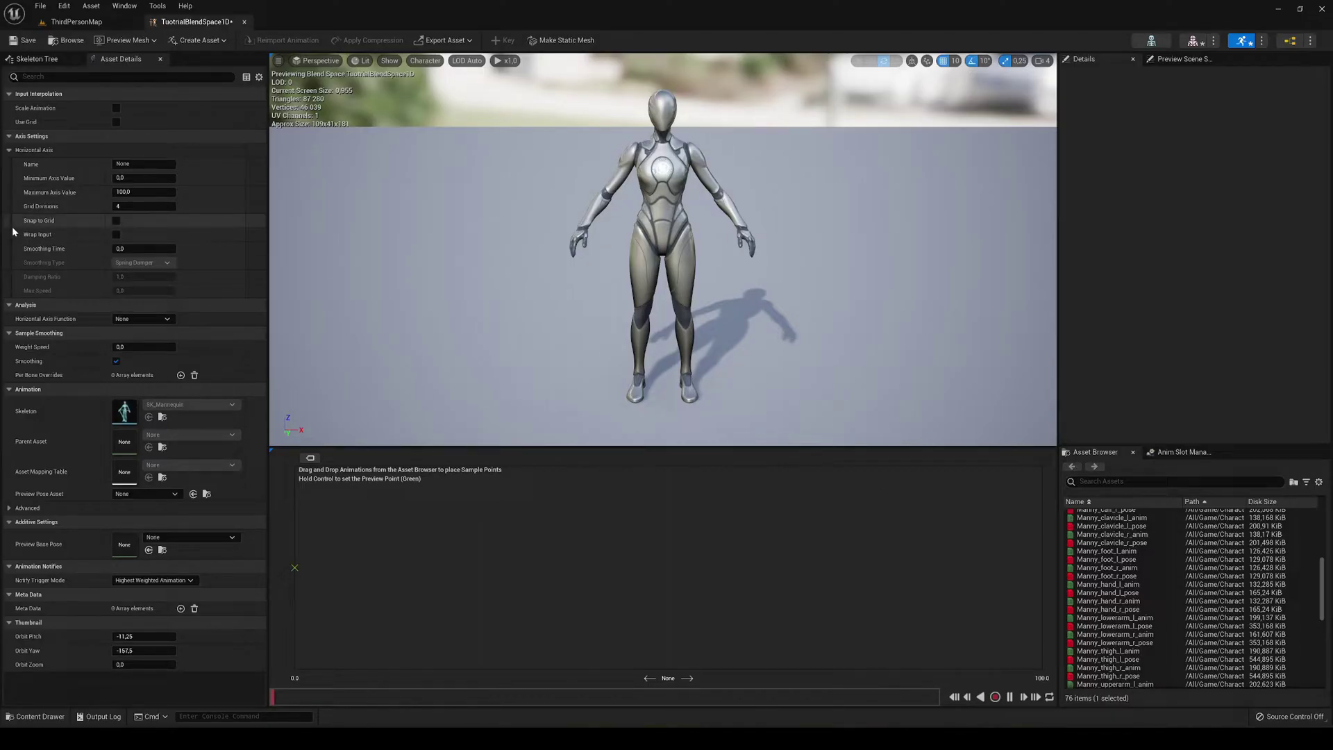
Name the blend space's horizontal axis Speed
left_click(143, 164)
type("Speed")
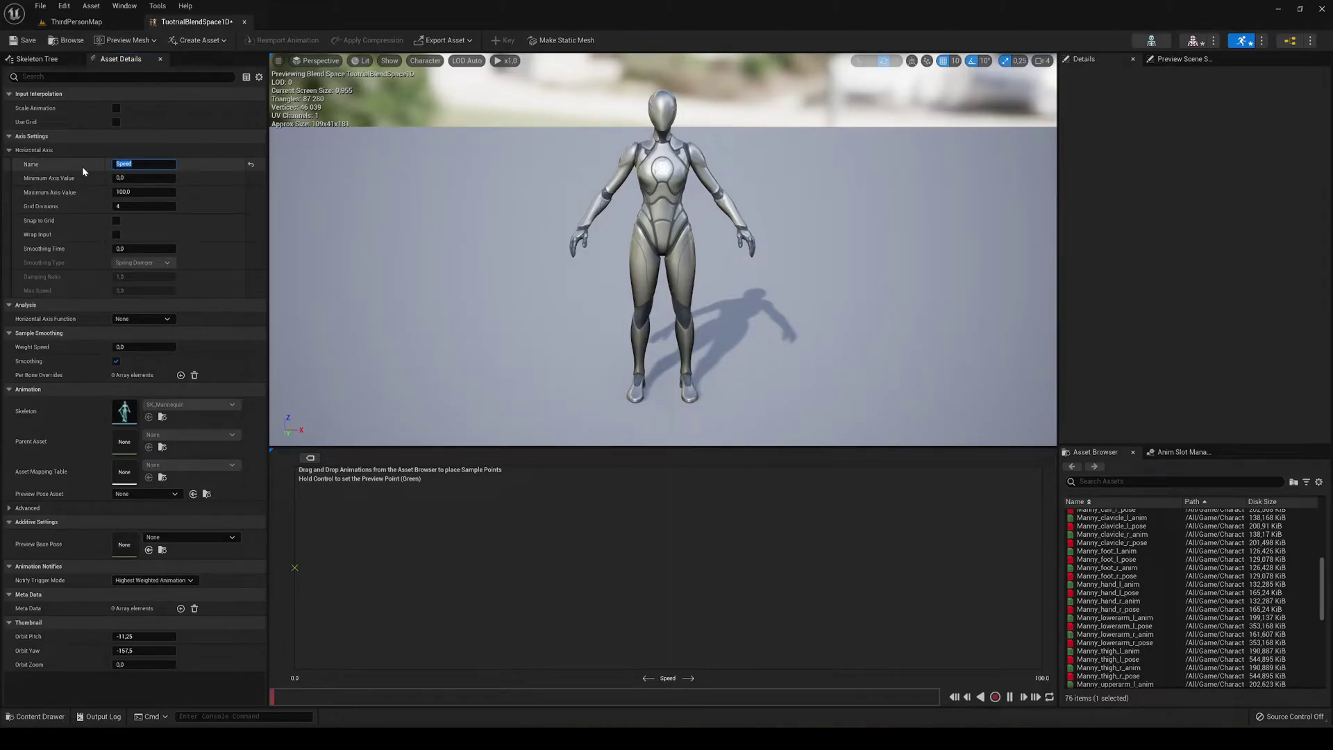
key("Return")
left_click(120, 192)
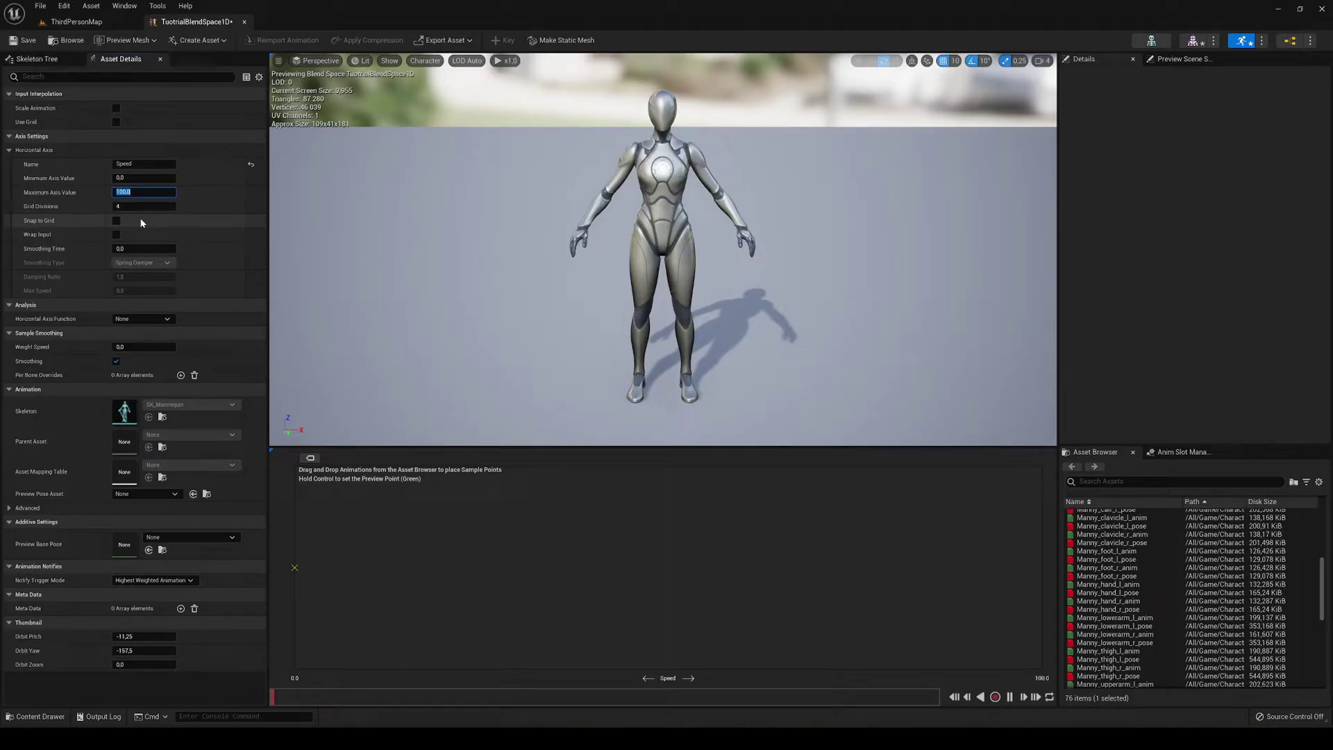
Open the BP_ThirdPersonCharacter blueprint from ThirdPerson/Blueprints and check the Max Walk Speed of its Character Movement component
left_click(97, 22)
left_click(544, 576)
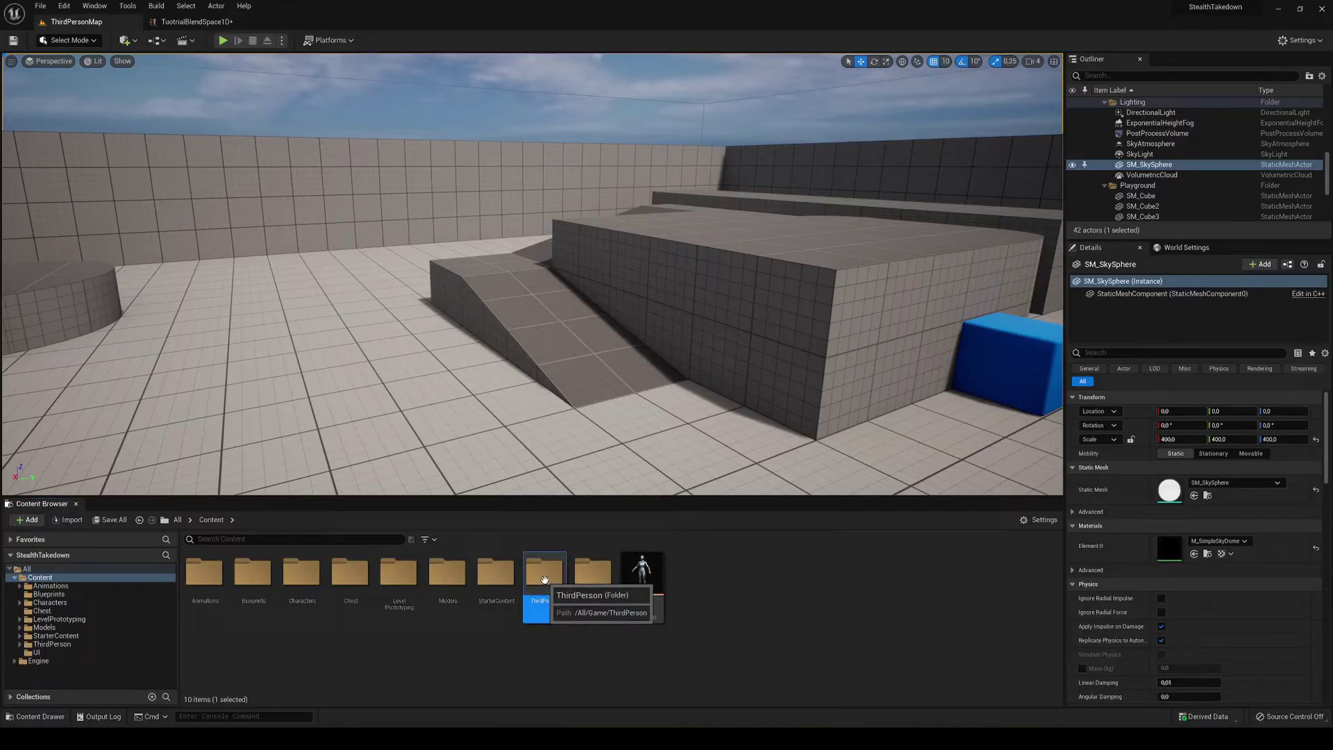
double_click(545, 576)
double_click(211, 582)
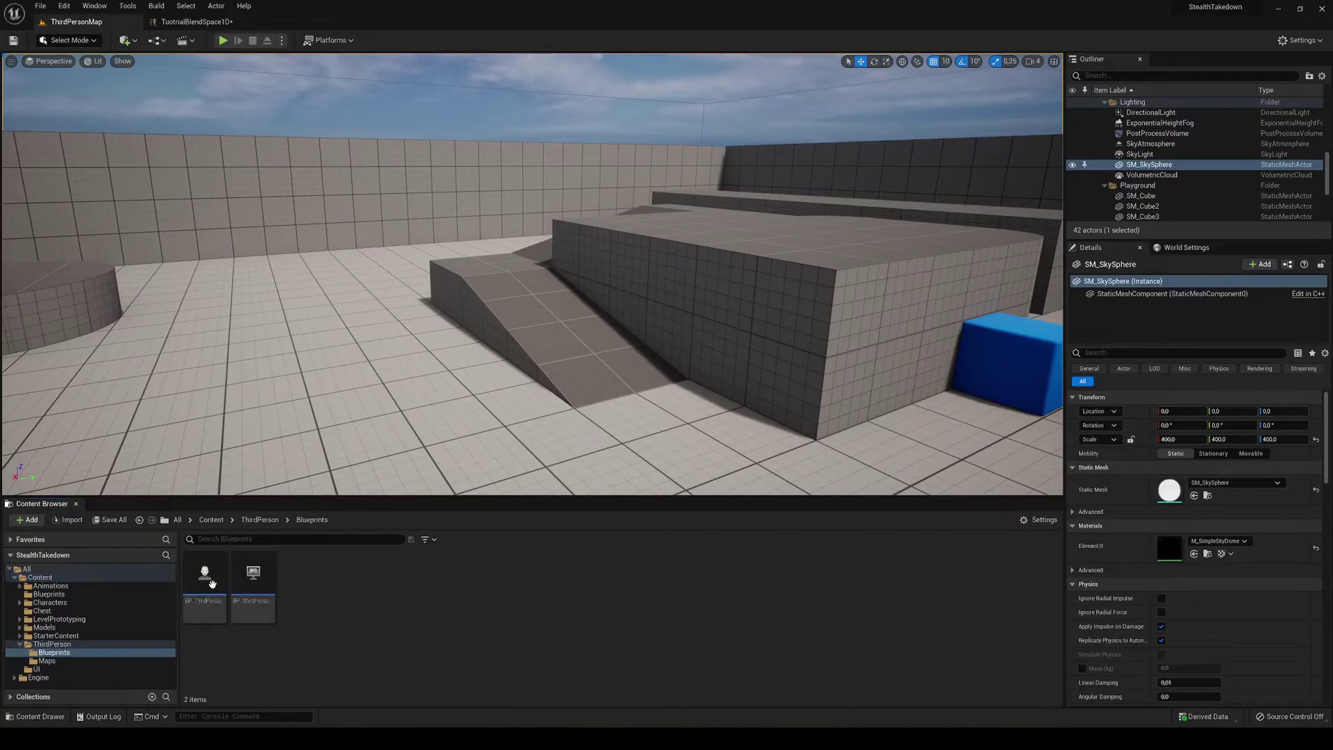
left_click(211, 580)
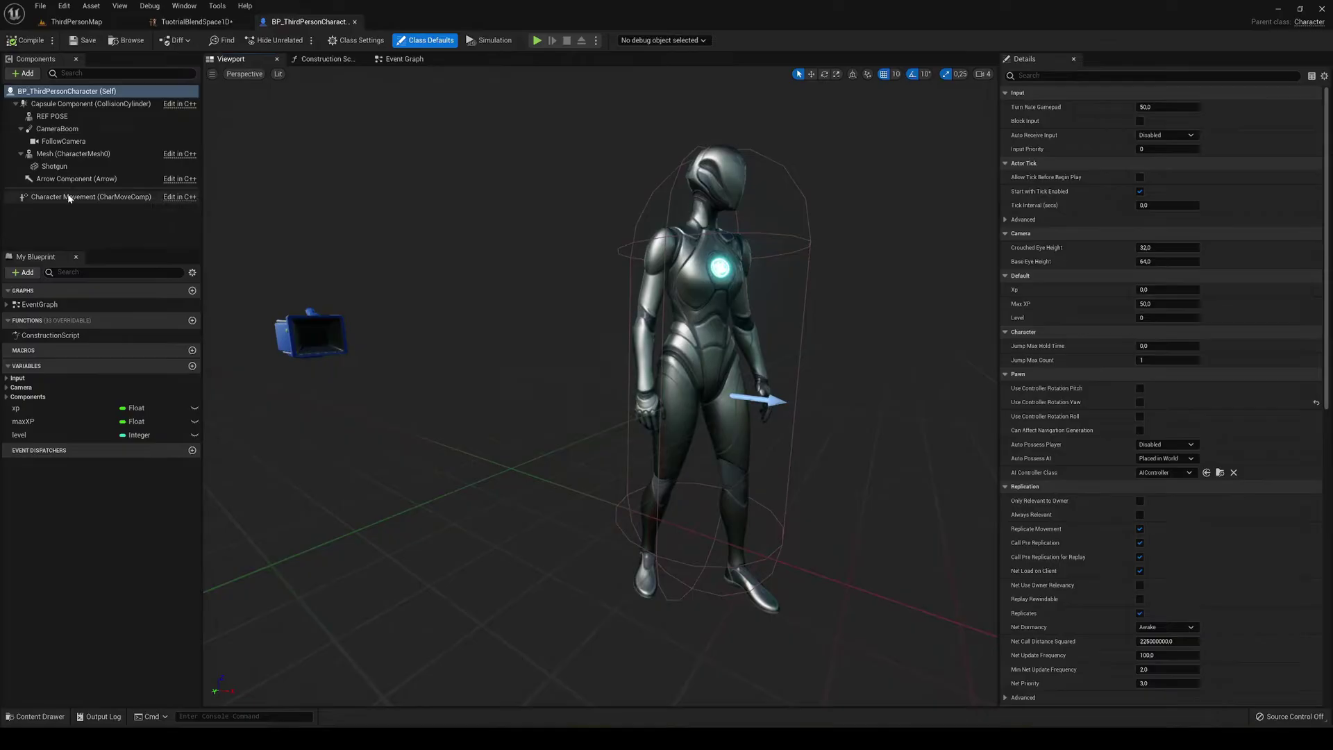
left_click(69, 197)
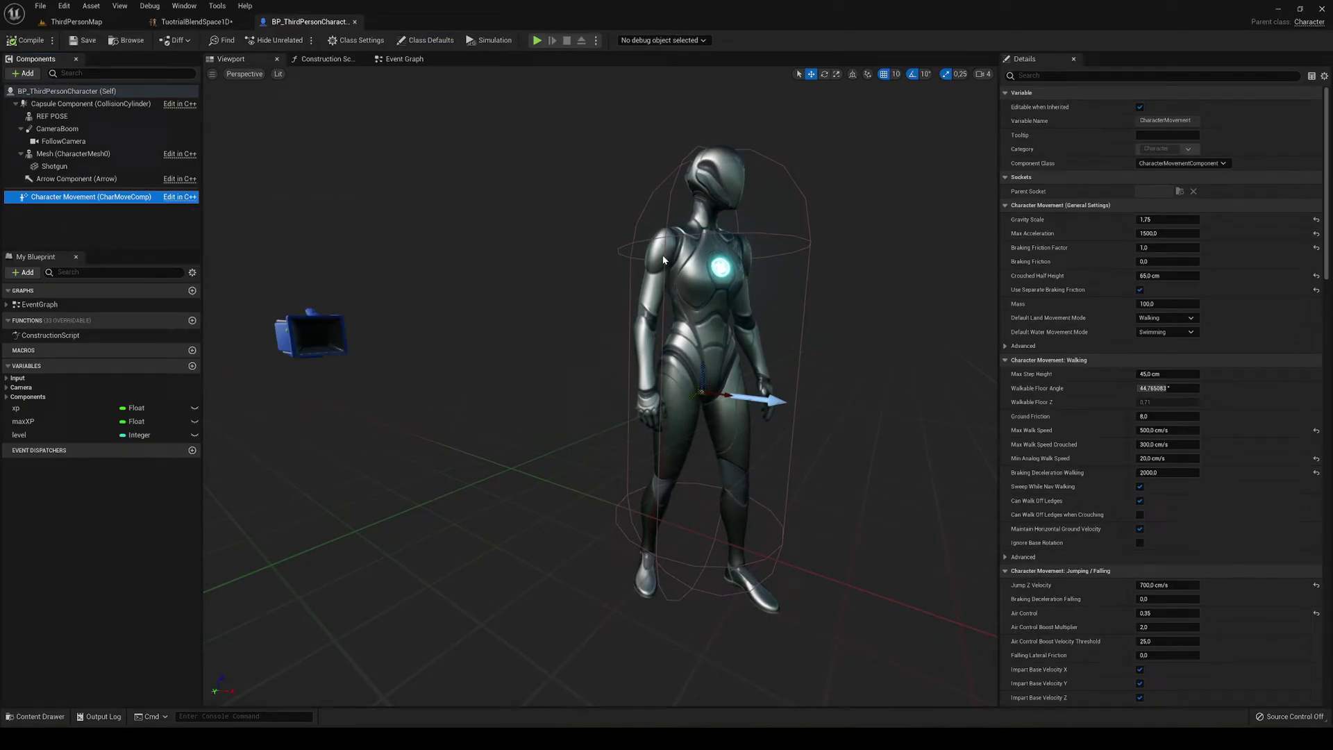
scroll(1049, 361, "down", 3)
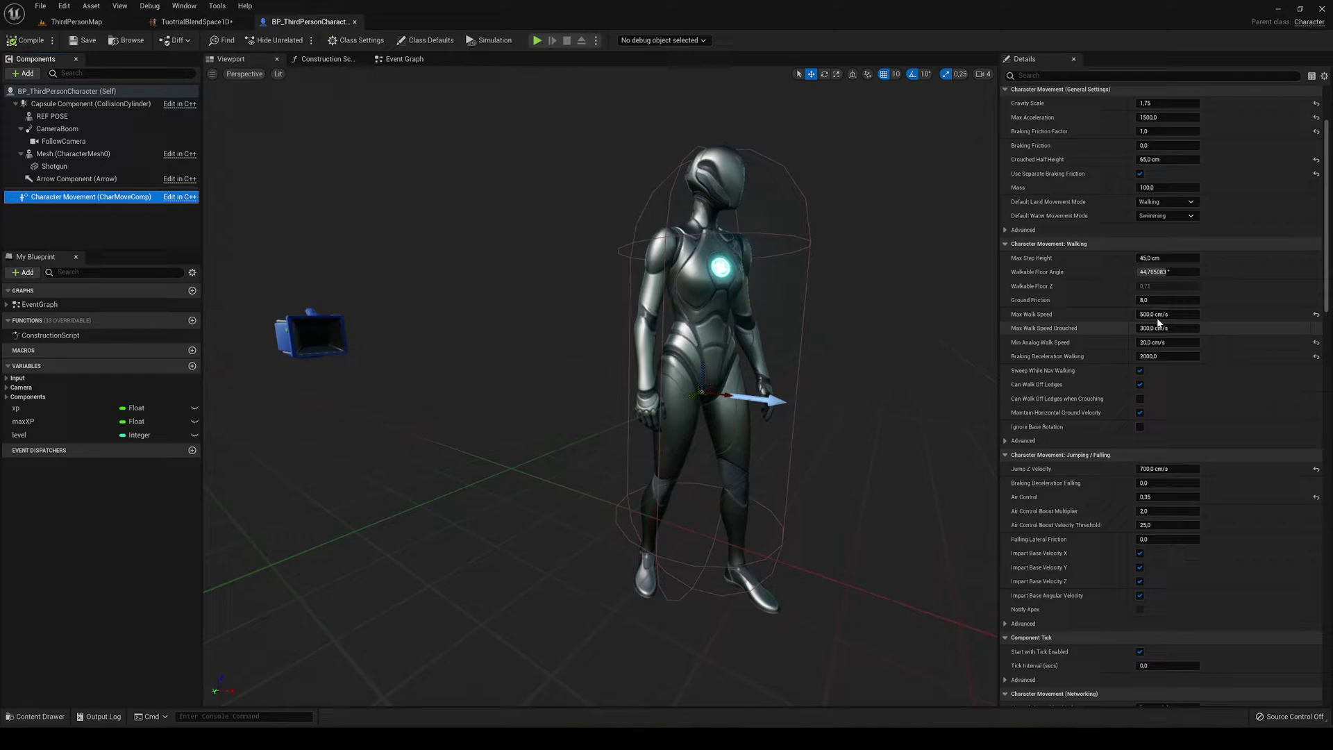
In TuotrialBlendSpace1D, set the Speed axis maximum to 500 and place the MM_Idle animation at speed 0
left_click(205, 22)
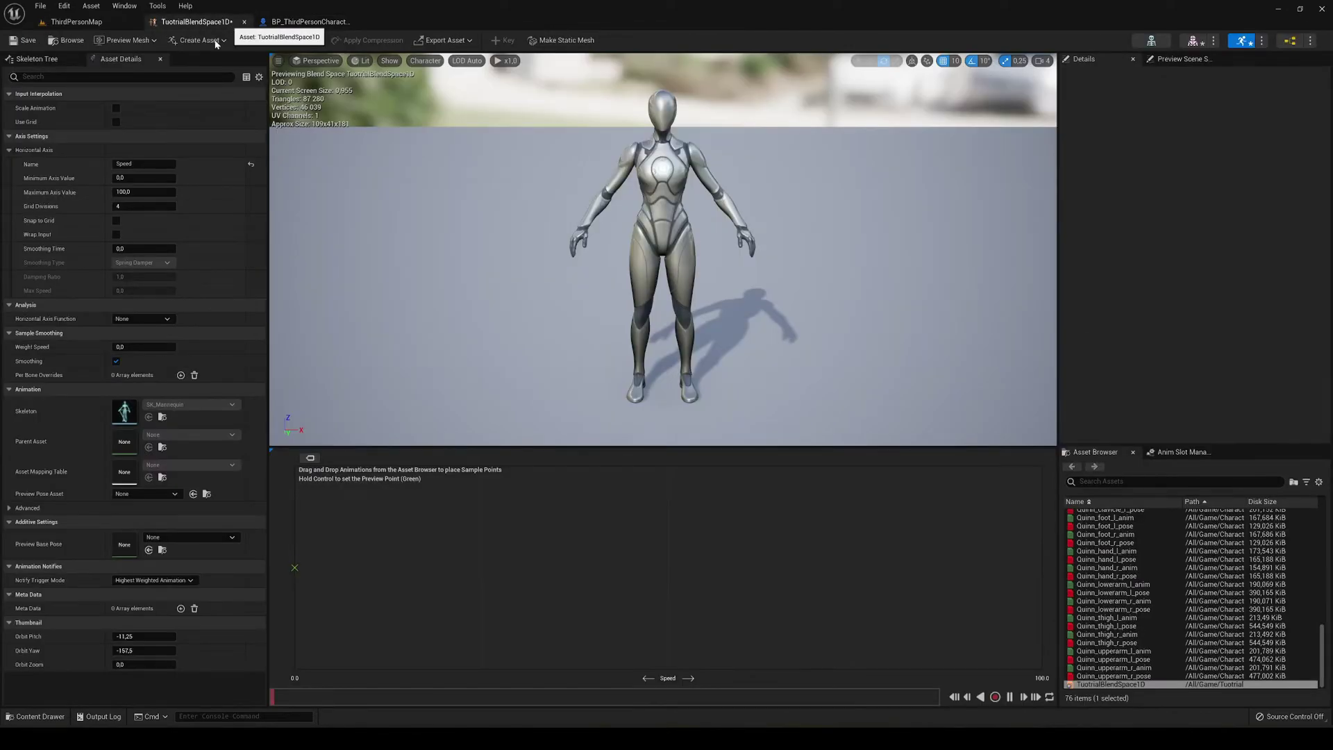
left_click(140, 192)
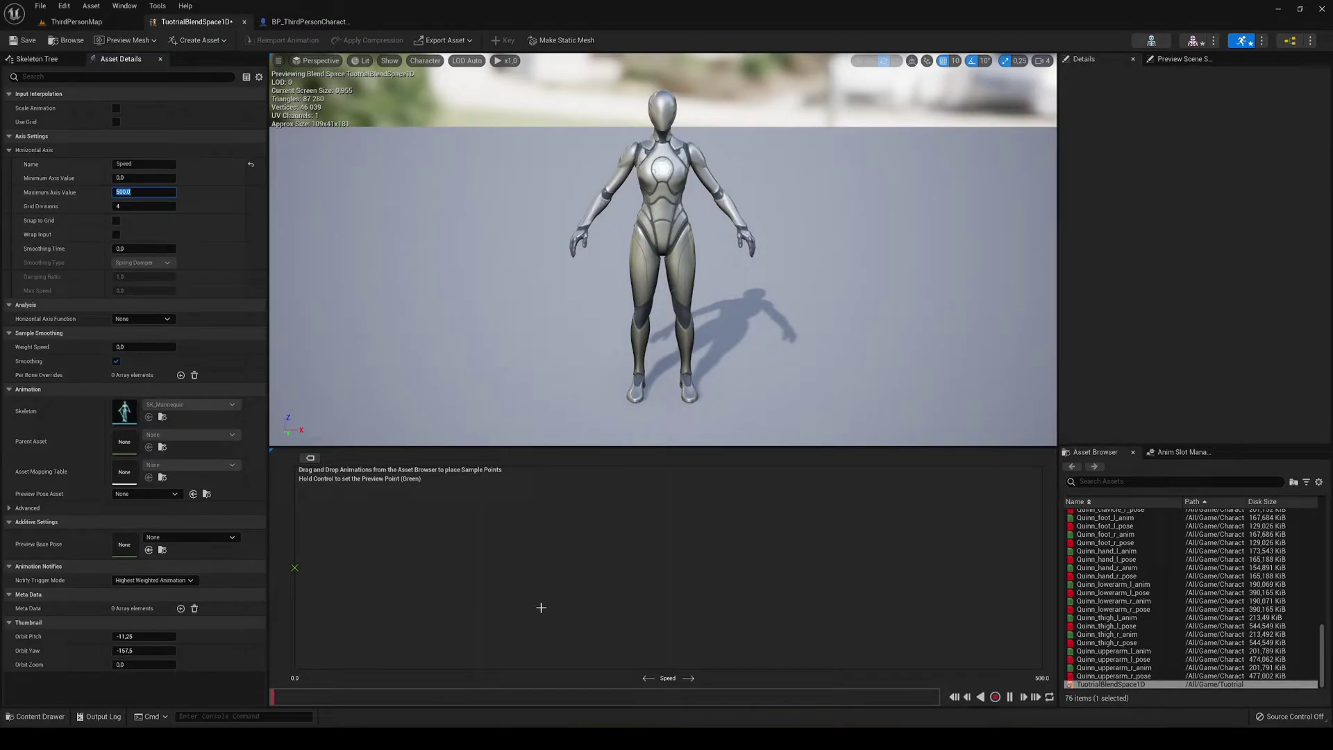
left_click(1106, 485)
type("i")
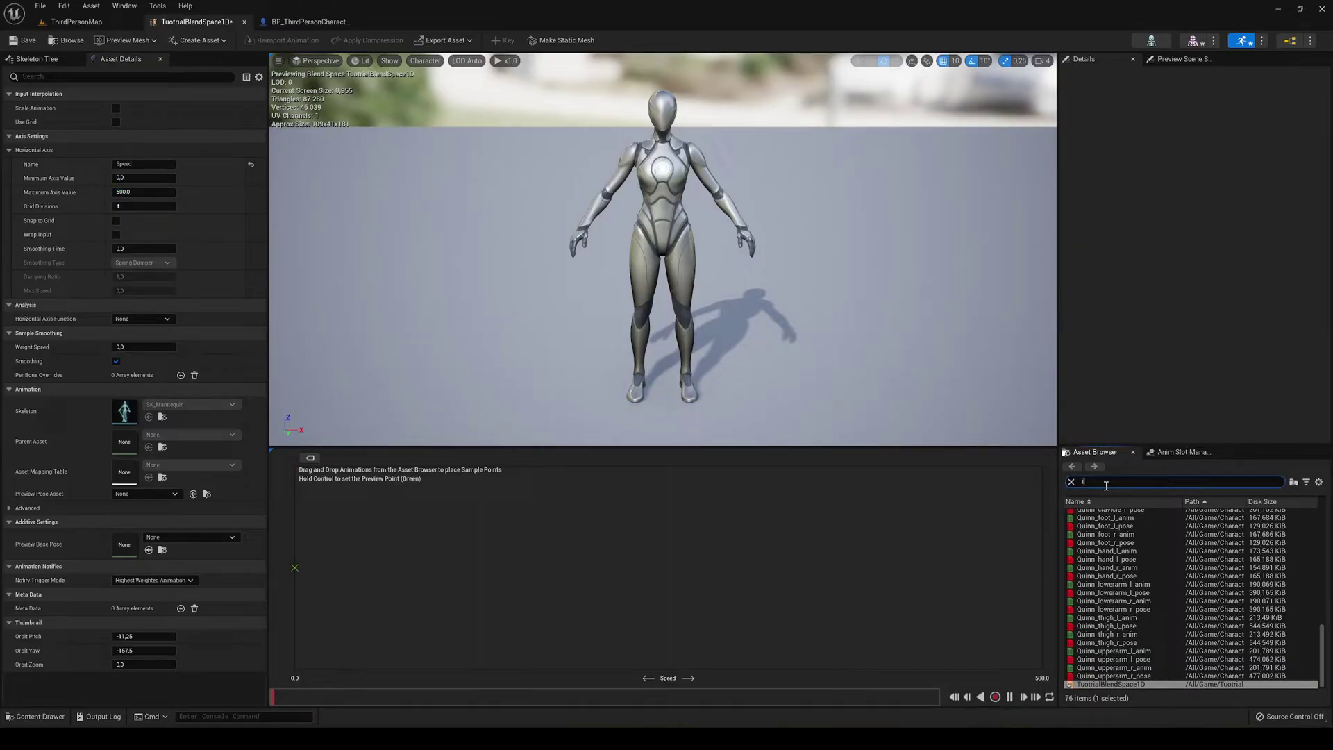
type("dle")
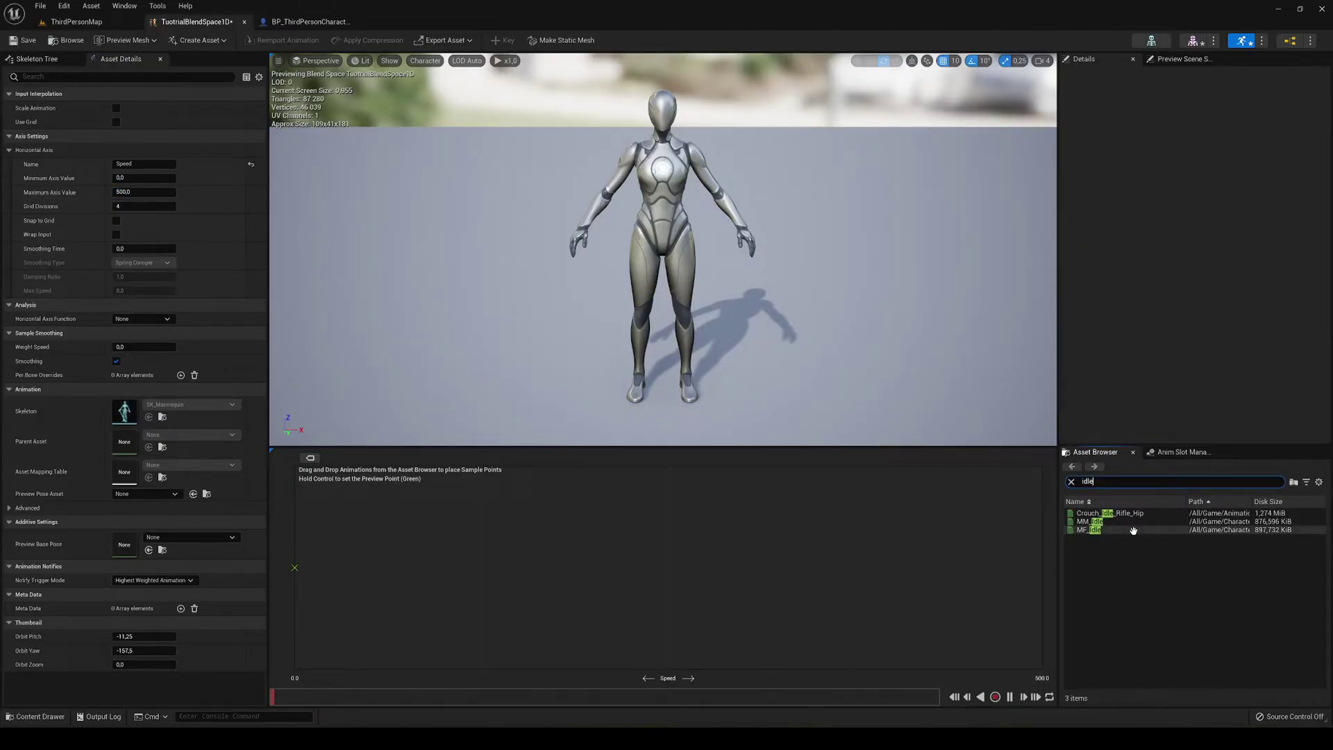
left_click_drag(1085, 522, 296, 570)
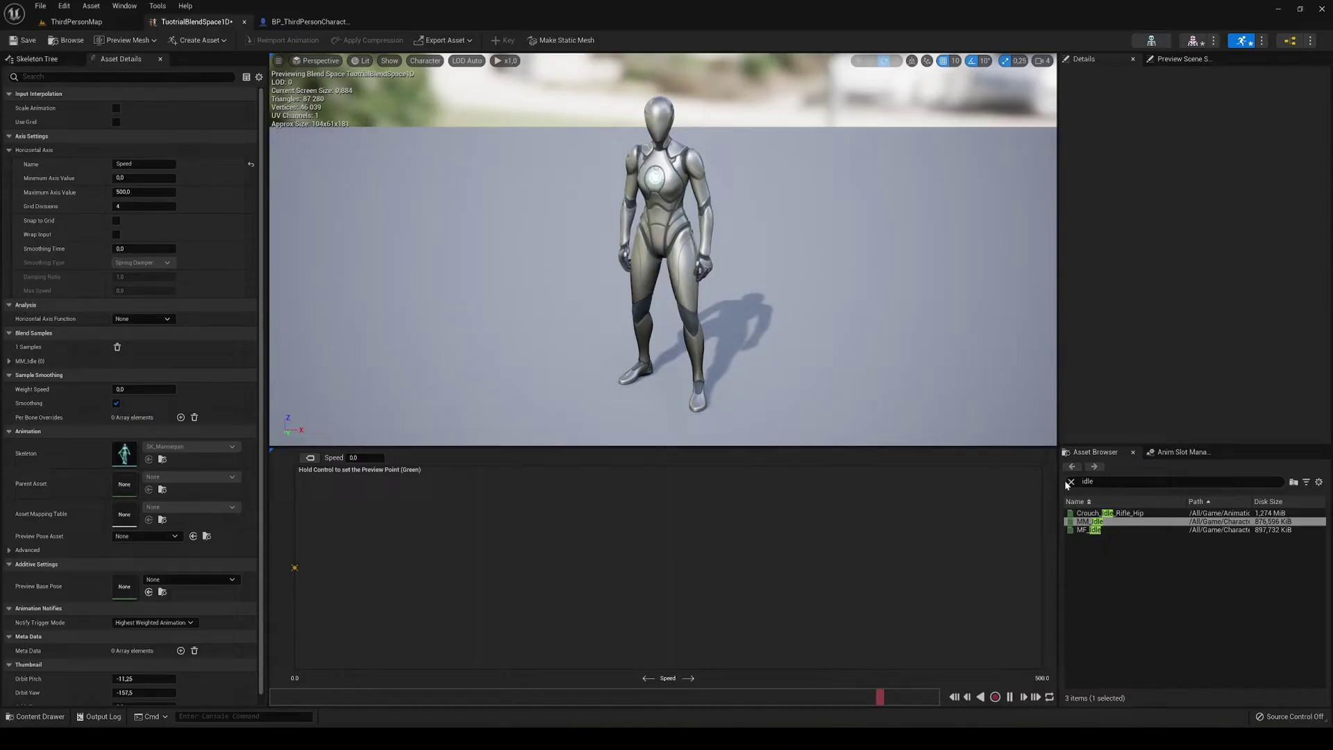
Place the MM_Walk_Fwd animation near the middle of the Speed axis and set its speed to 250
double_click(1089, 481)
key("BackSpace")
type("walk")
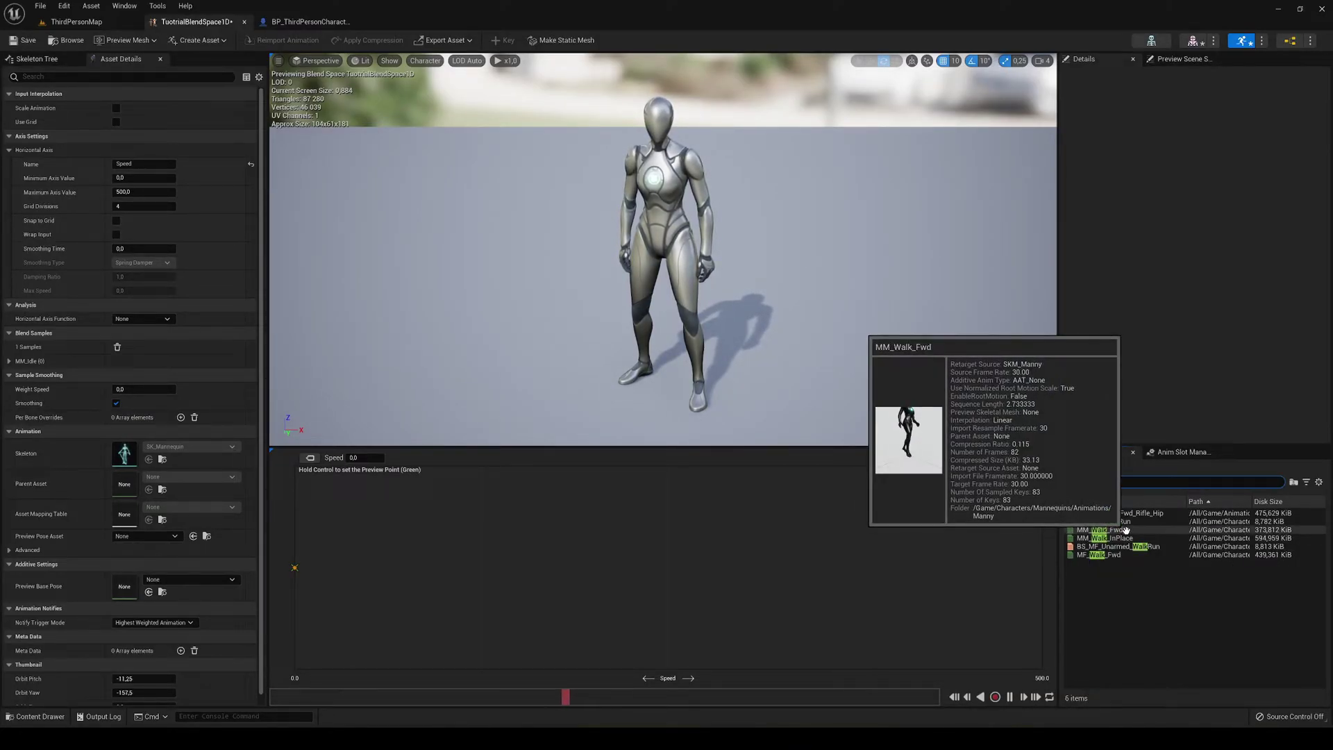
mouse_move(1126, 537)
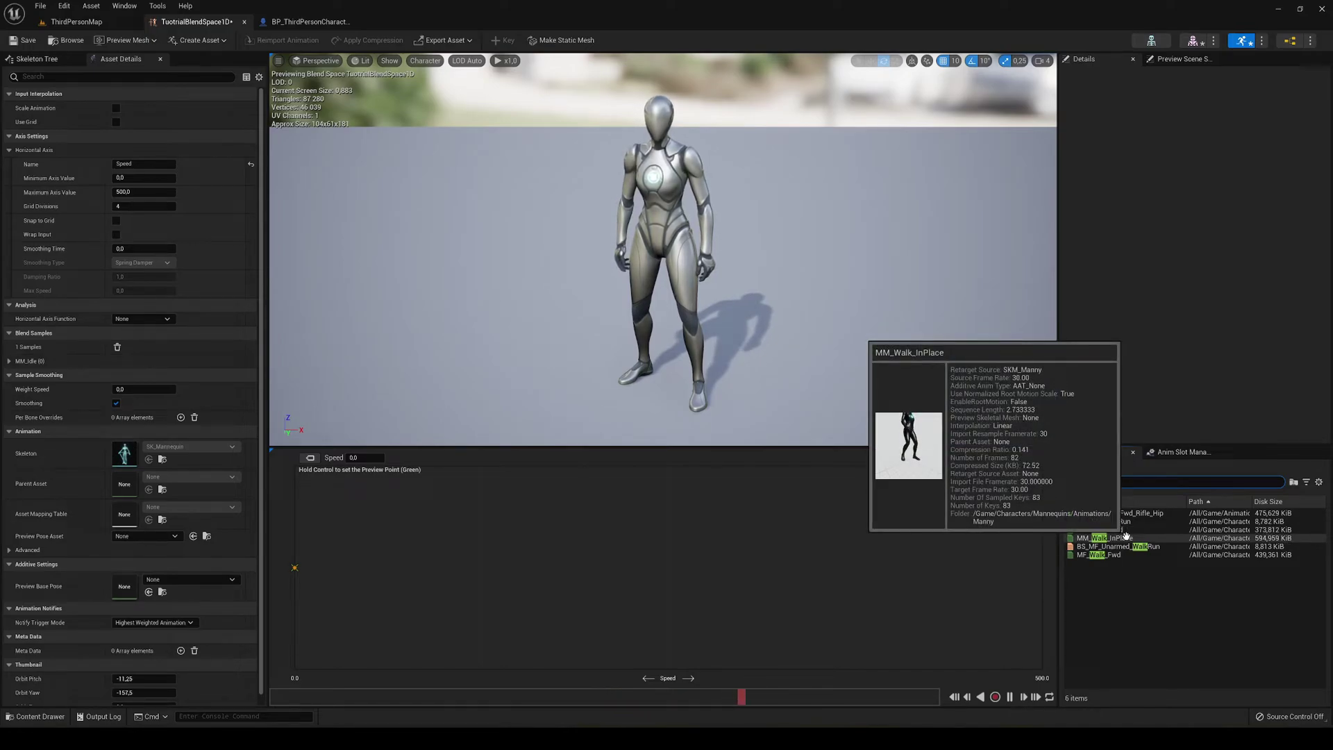
left_click(1119, 529)
left_click_drag(1118, 529, 669, 567)
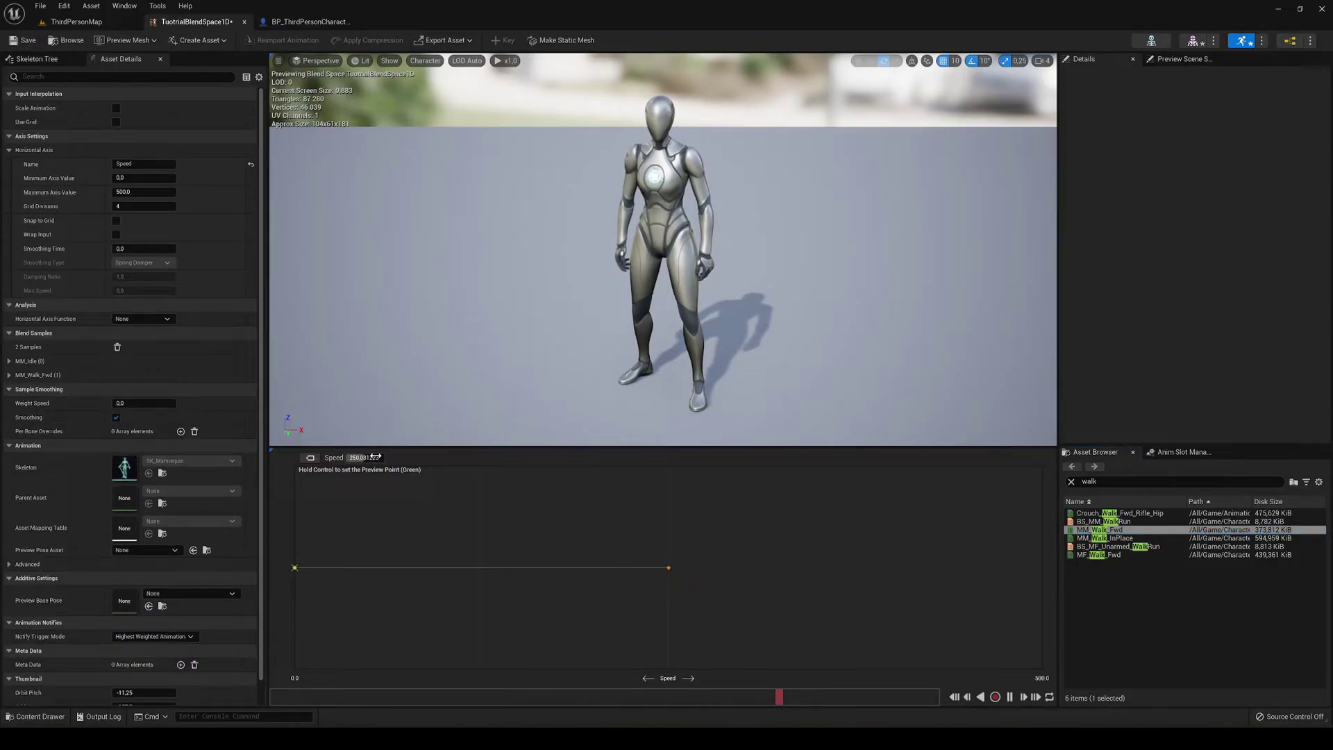
left_click(361, 458)
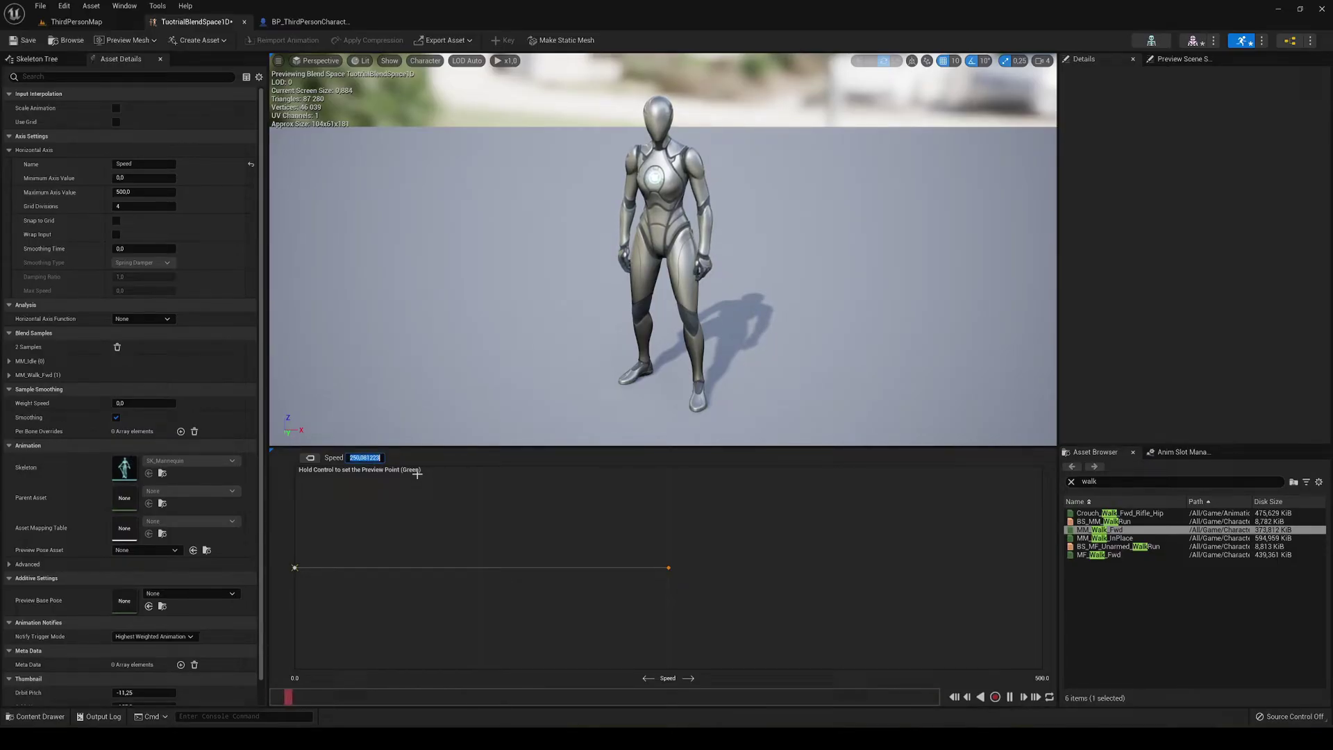
type("250")
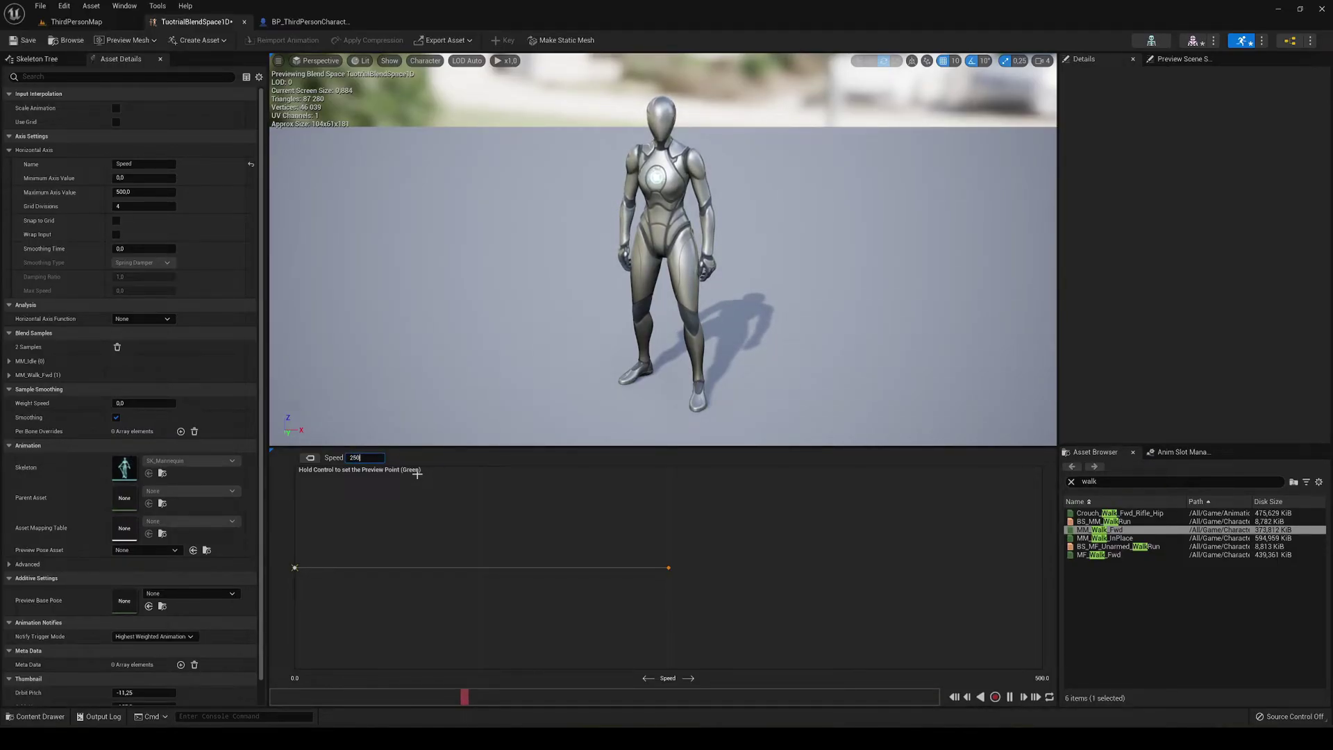
key("Return")
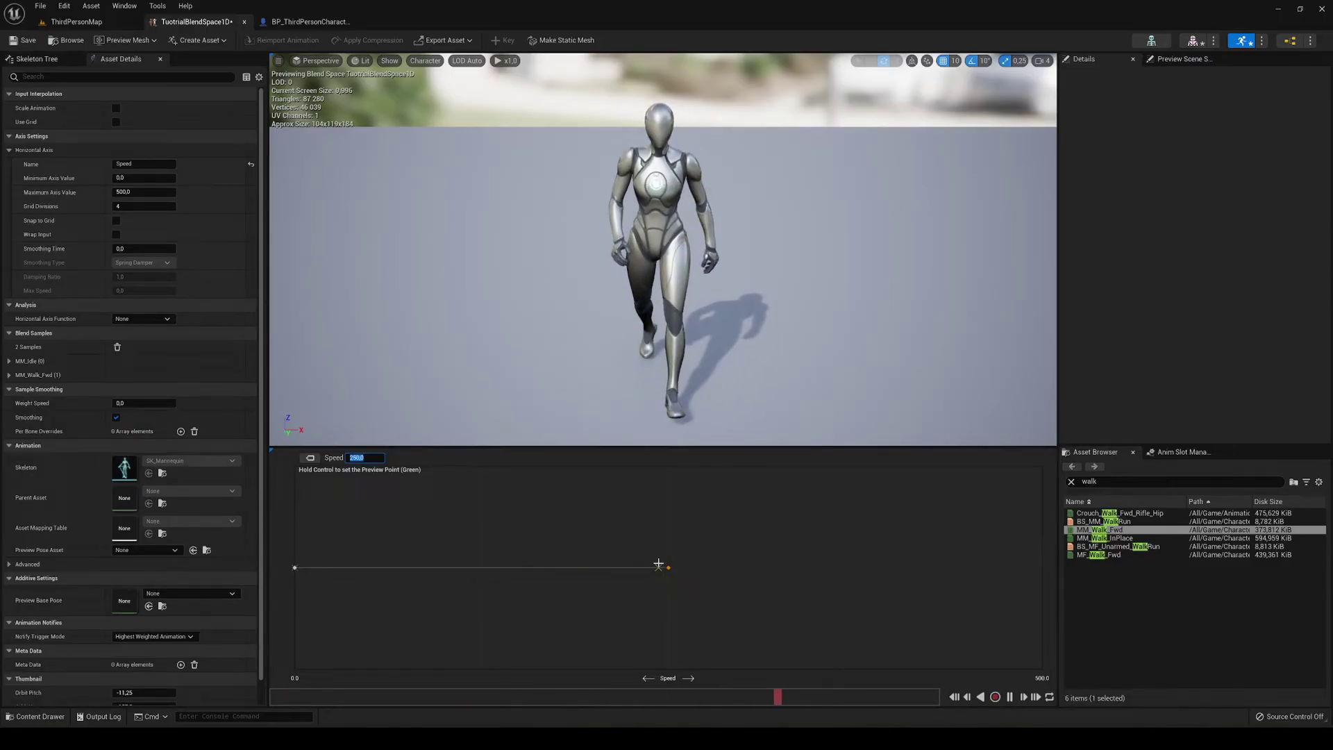
Find the MM_Run_Fwd animation and place it at speed 500 on the Speed axis
left_click(1073, 481)
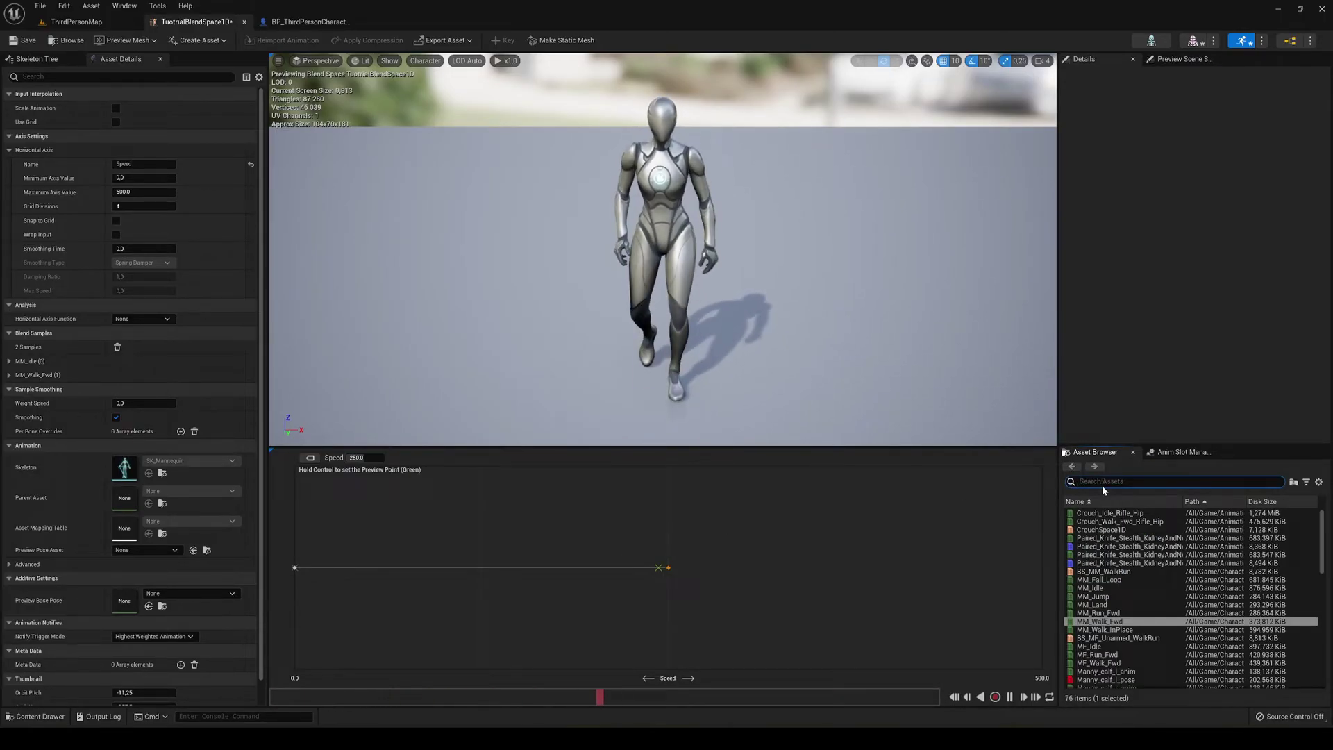
type("run")
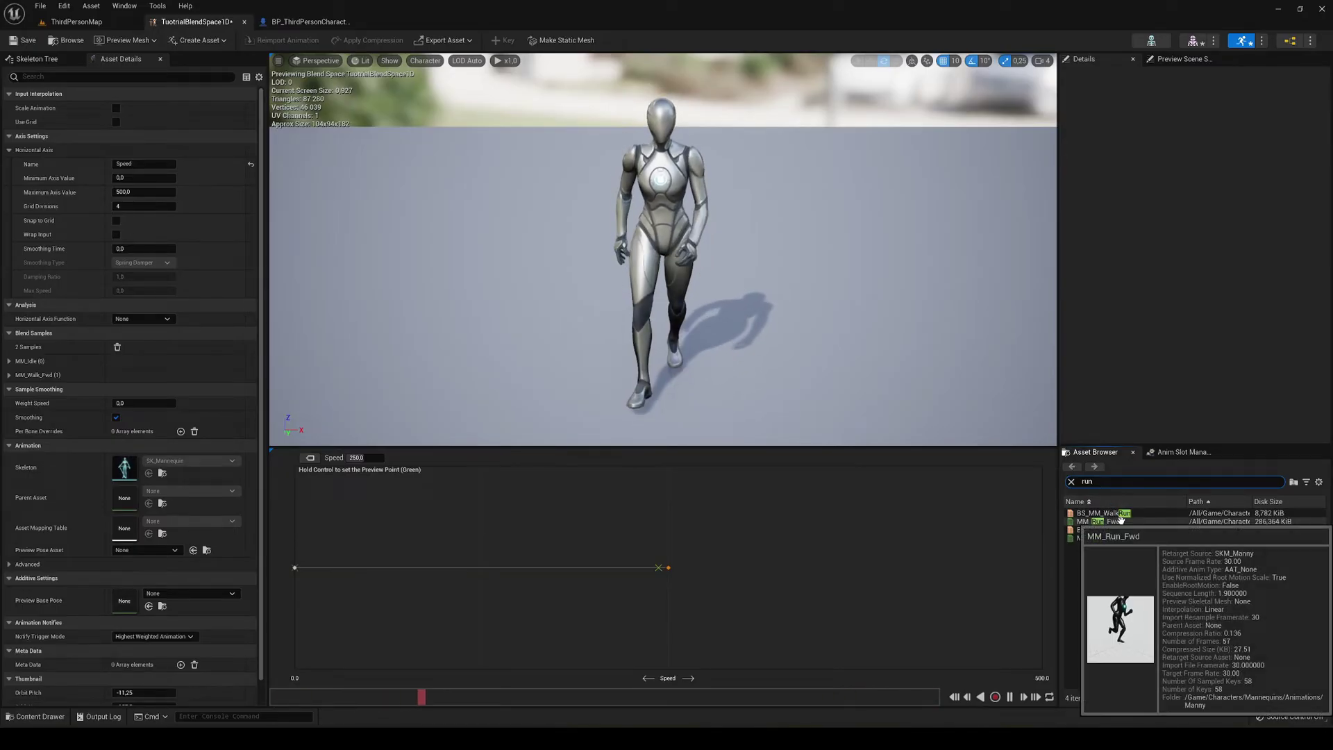
left_click_drag(1087, 522, 957, 581)
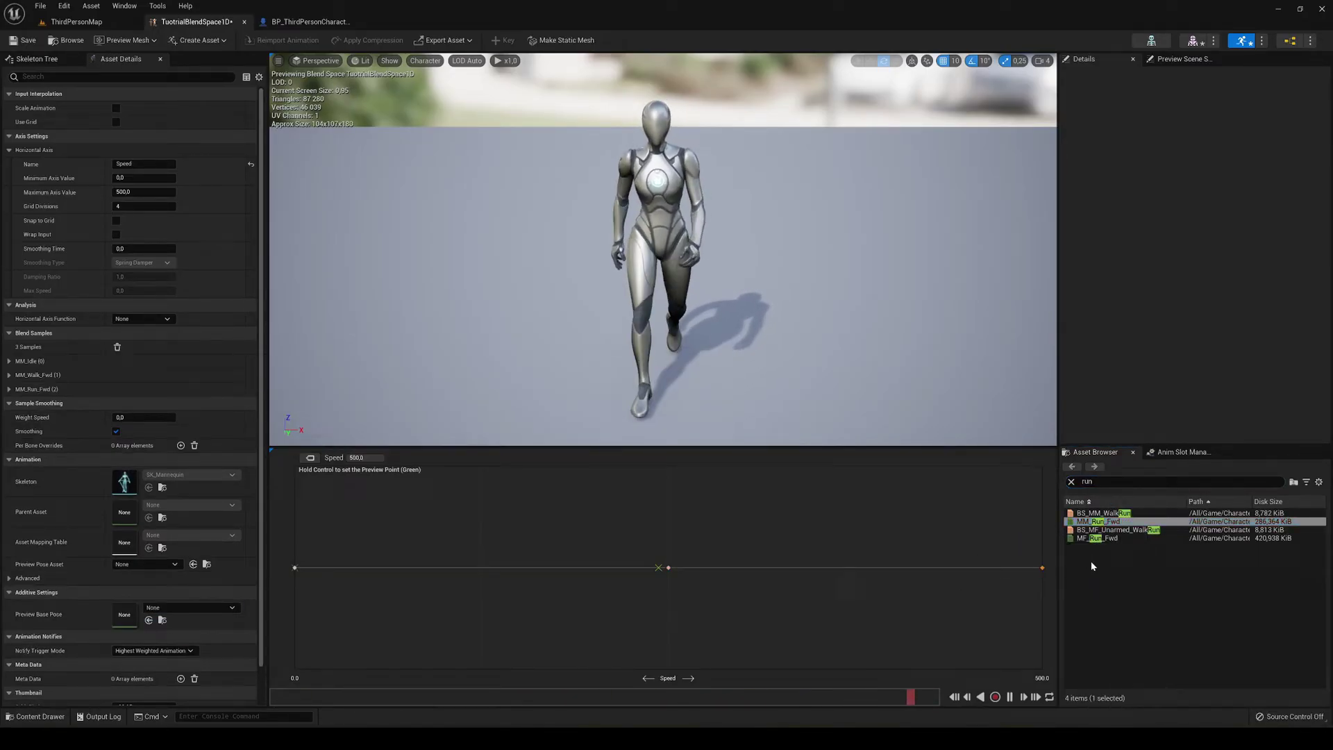
Preview the blend between the walk and run samples and save the blend space
key("ctrl")
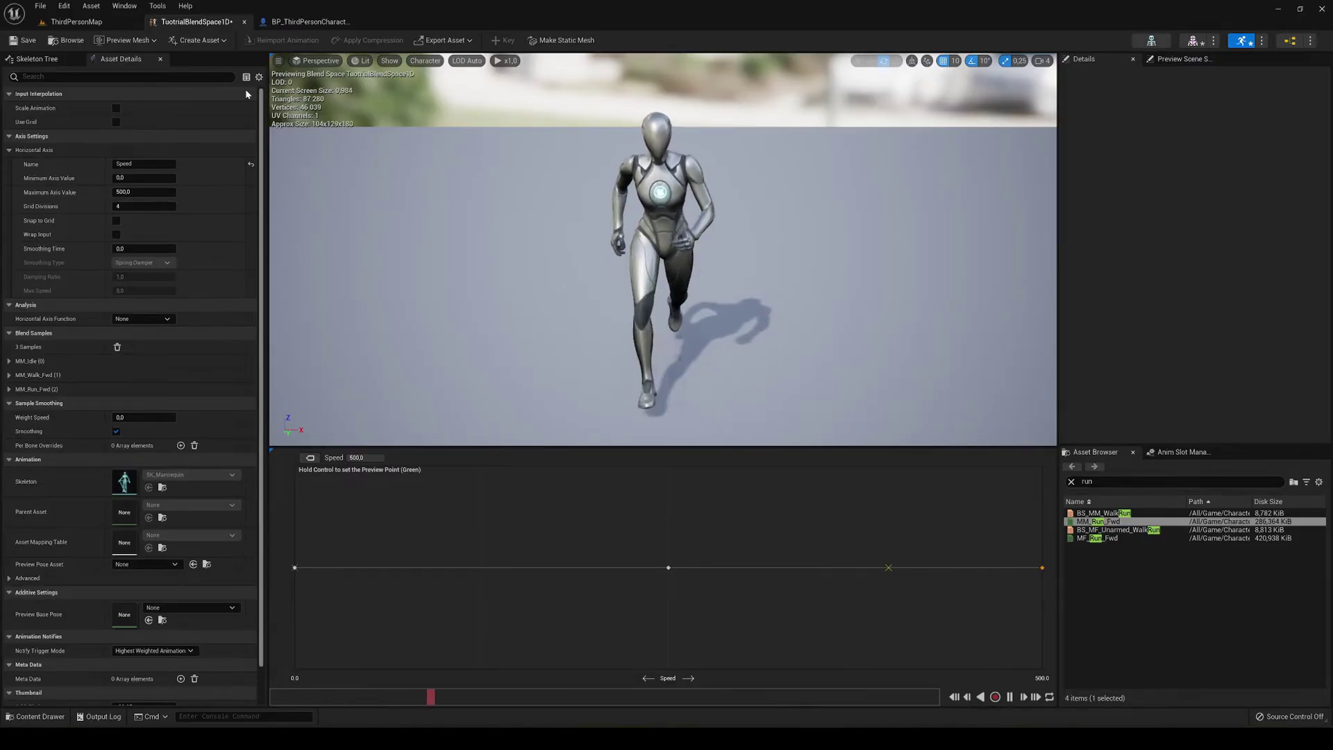
left_click(25, 41)
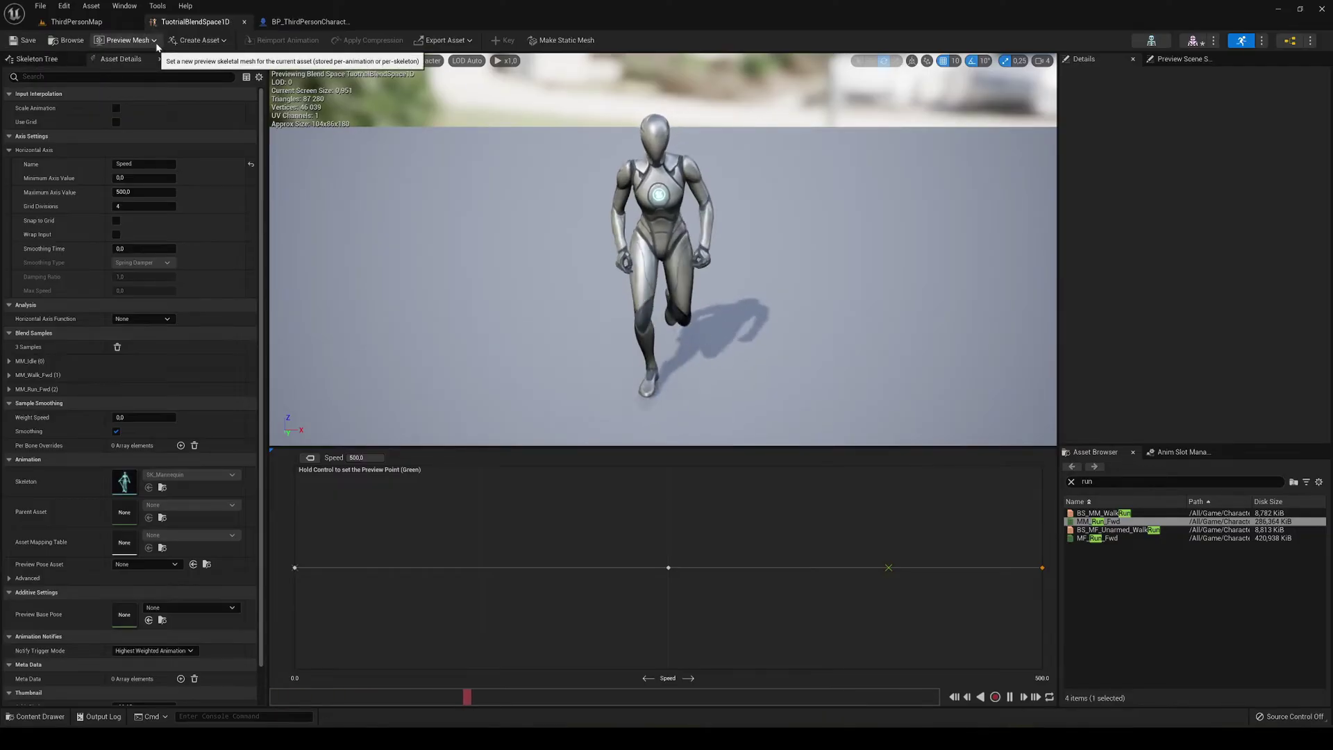
Create an Animation Blueprint for the SK_Mannequin skeleton in the Content folder and name it TutoAnimBlueprint
left_click(76, 26)
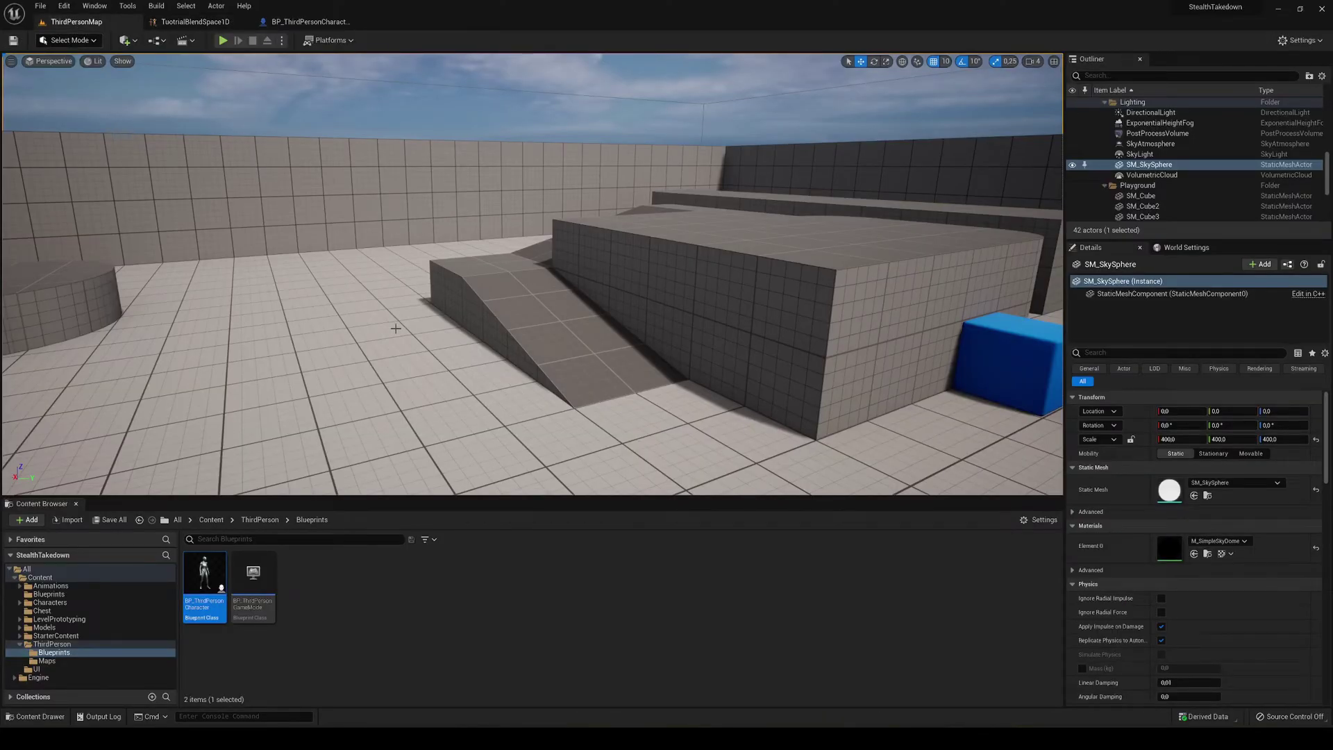
left_click(204, 522)
right_click(714, 611)
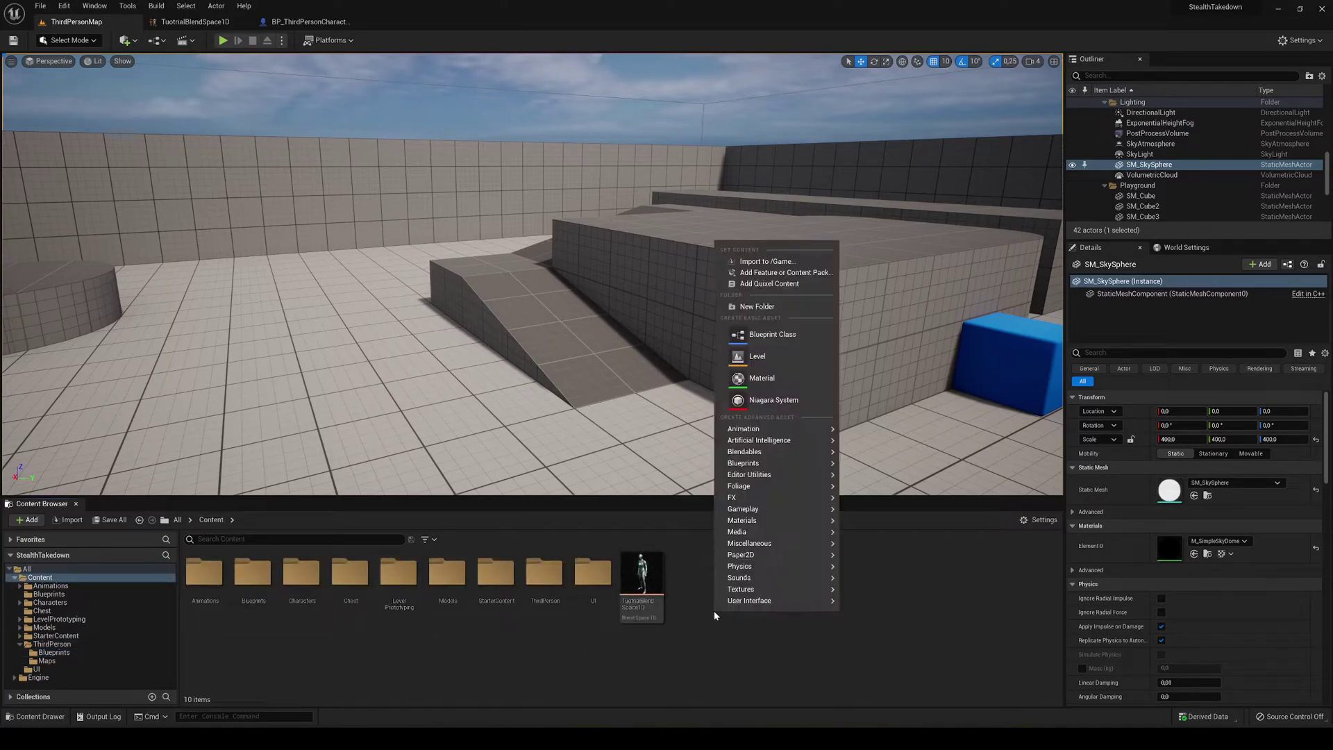
mouse_move(758, 428)
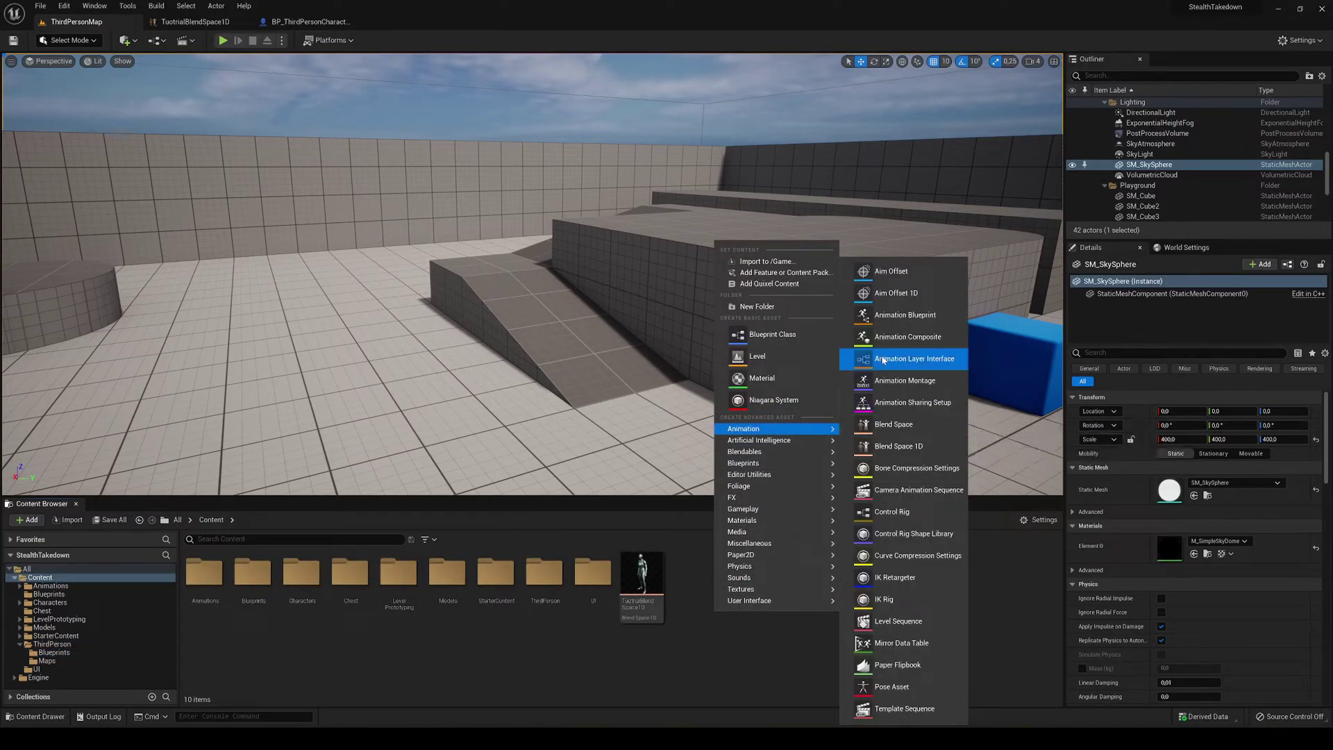
left_click(892, 316)
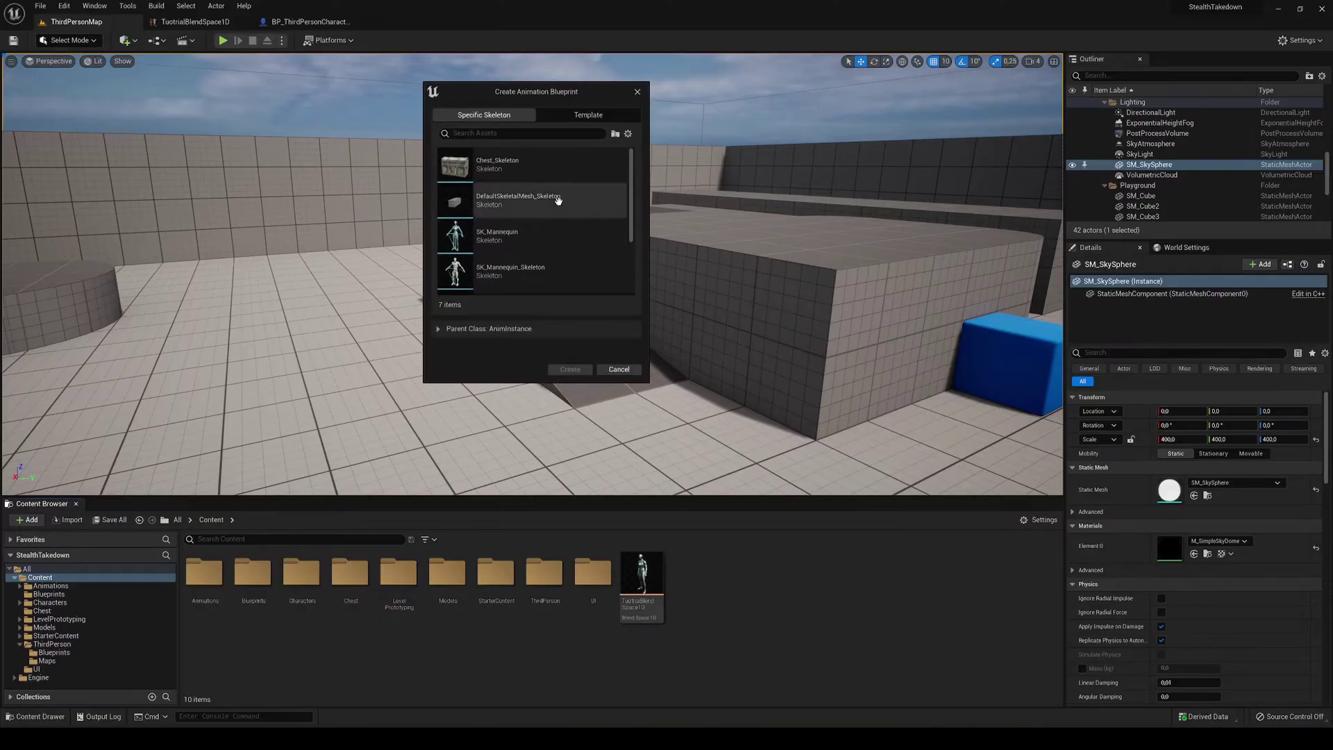
left_click(498, 230)
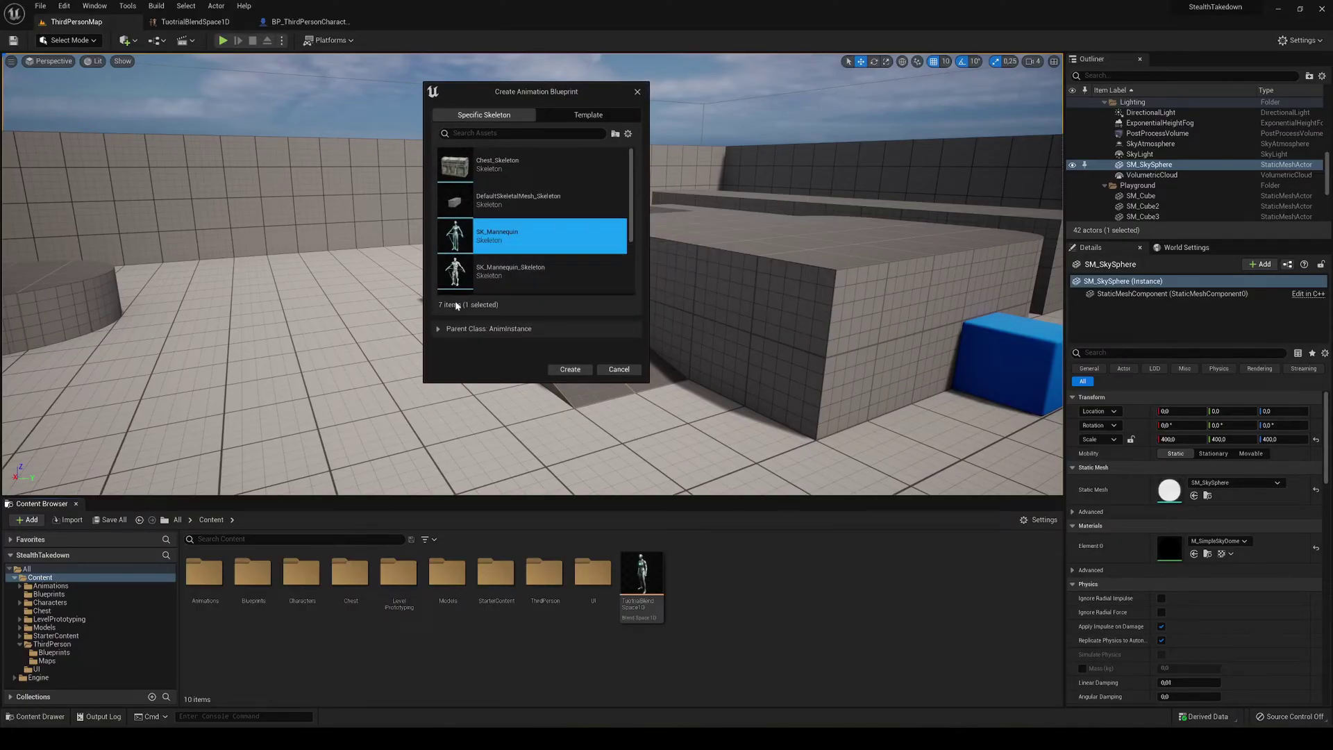
left_click(568, 369)
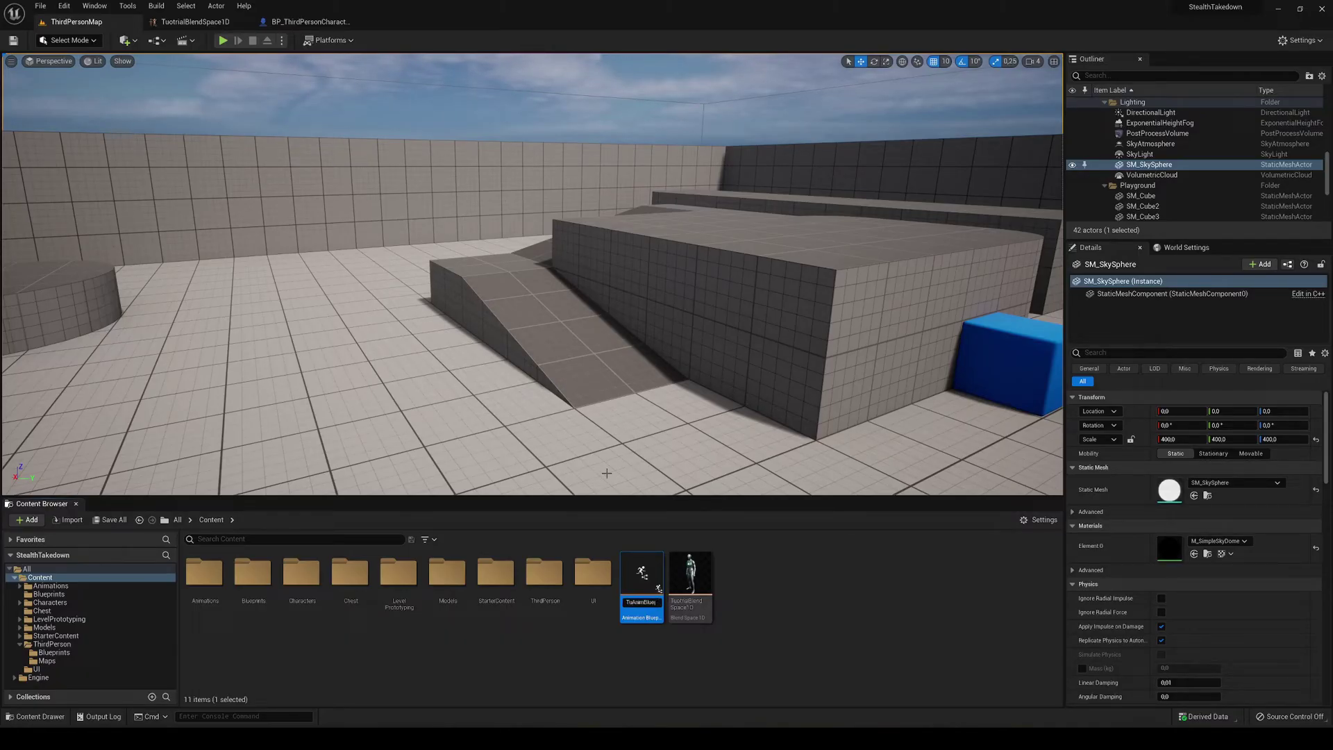
type("TutoAnimBlueprint")
key("Return")
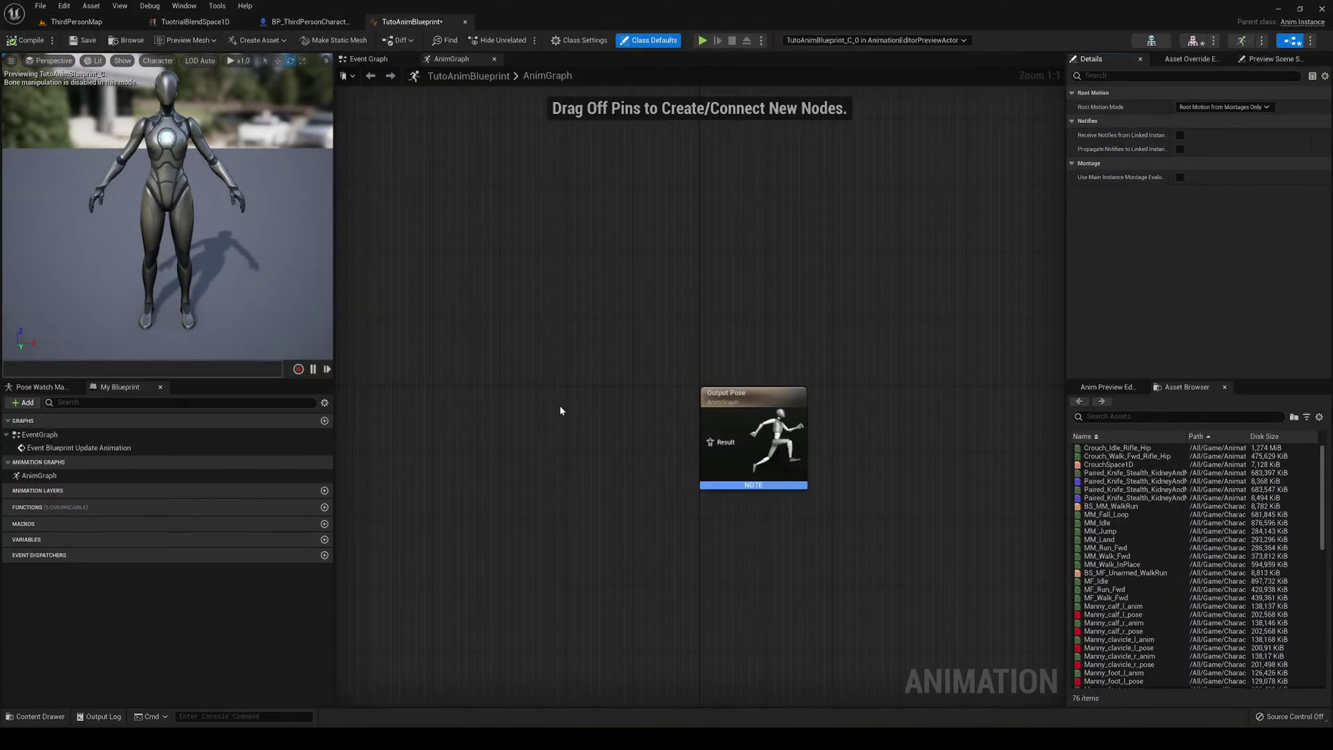
In TutoAnimBlueprint's AnimGraph, add TuotrialBlendSpace1D, connect it to the Output Pose's Result and compile
right_click_drag(566, 358, 604, 357)
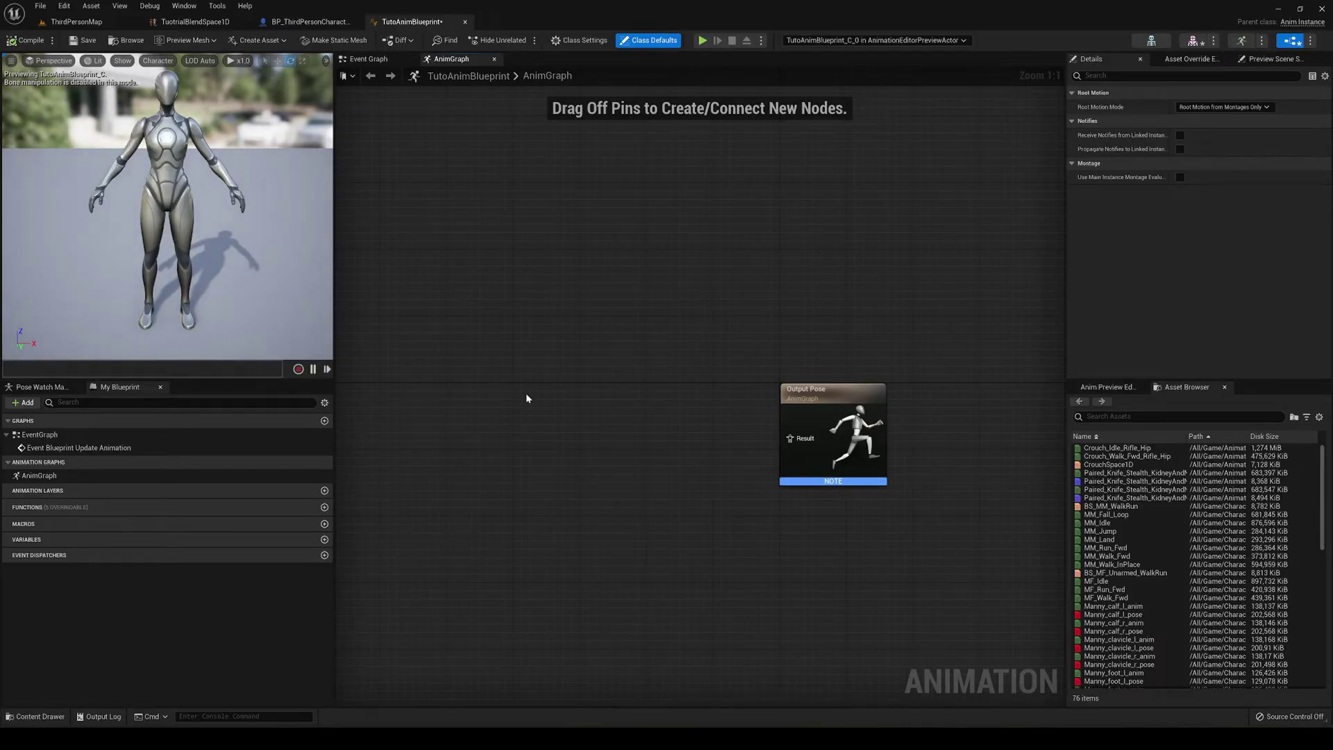
scroll(1118, 684, "down", 15)
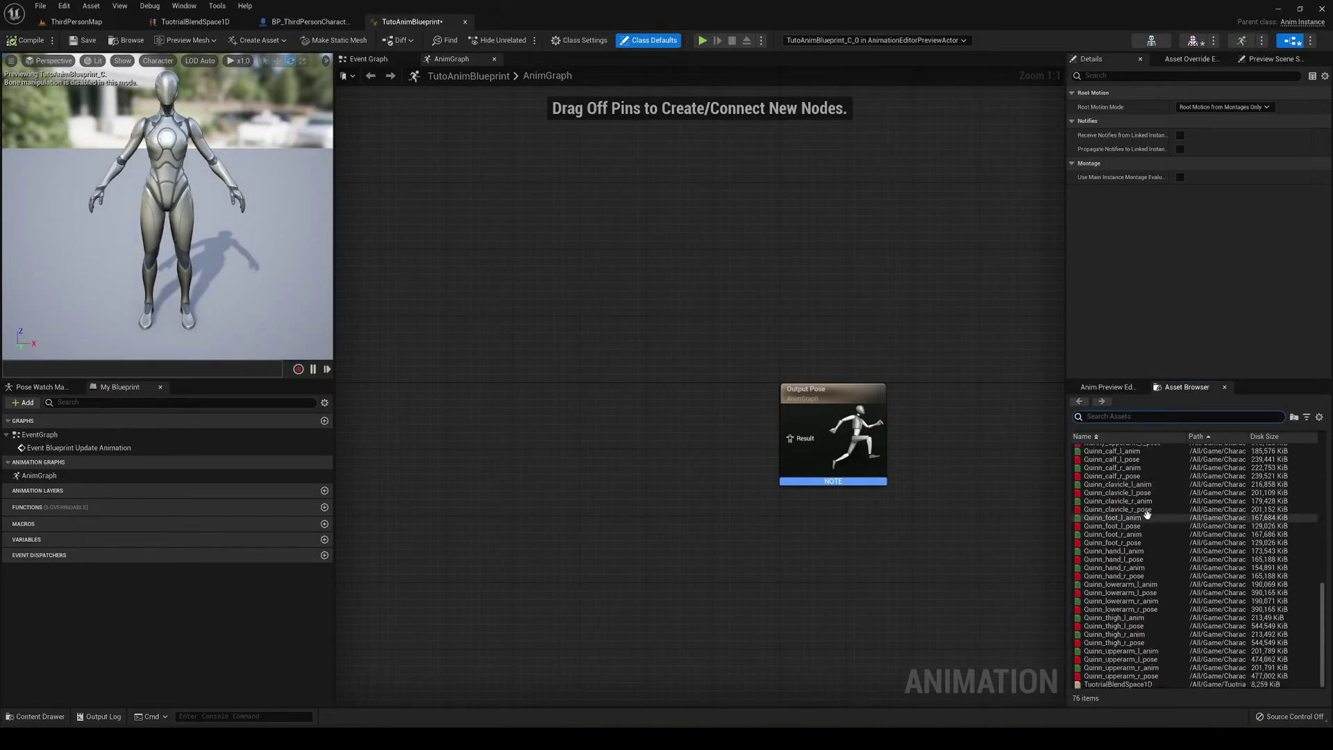
left_click_drag(1118, 684, 794, 443)
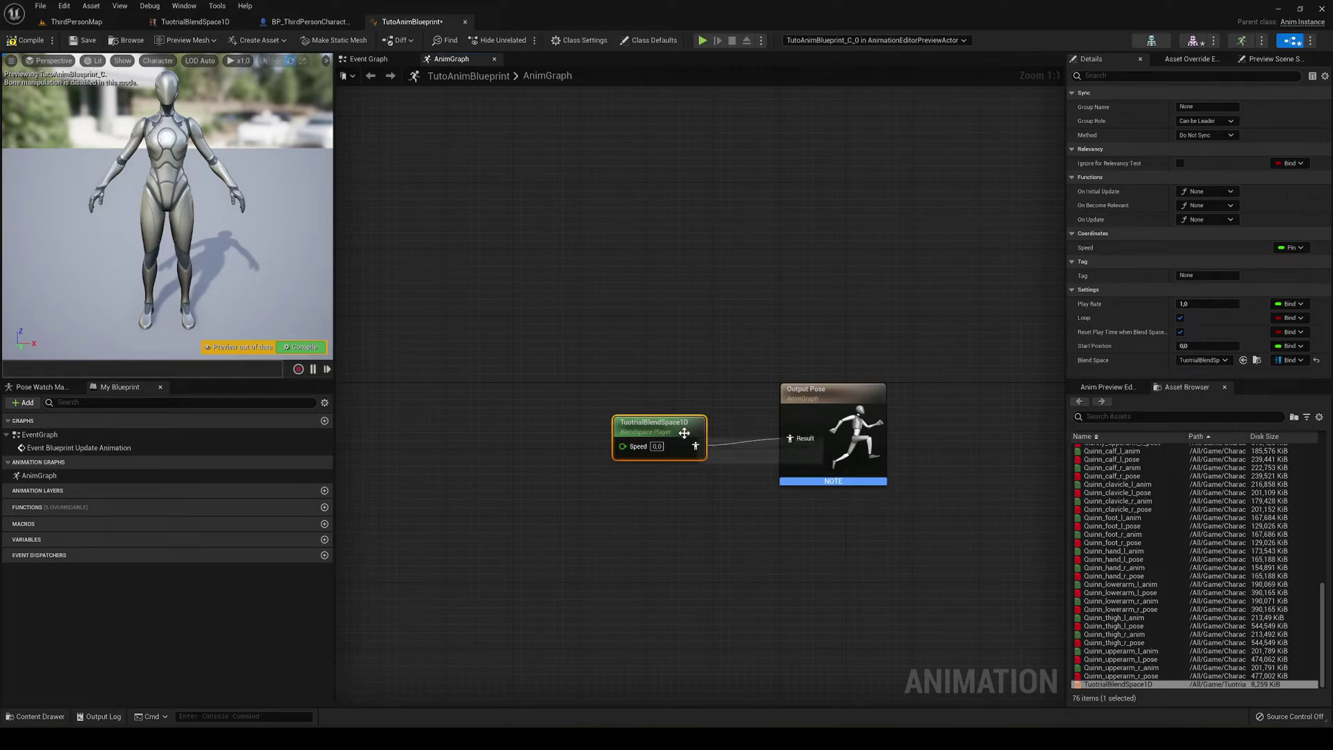
right_click_drag(718, 478, 780, 495)
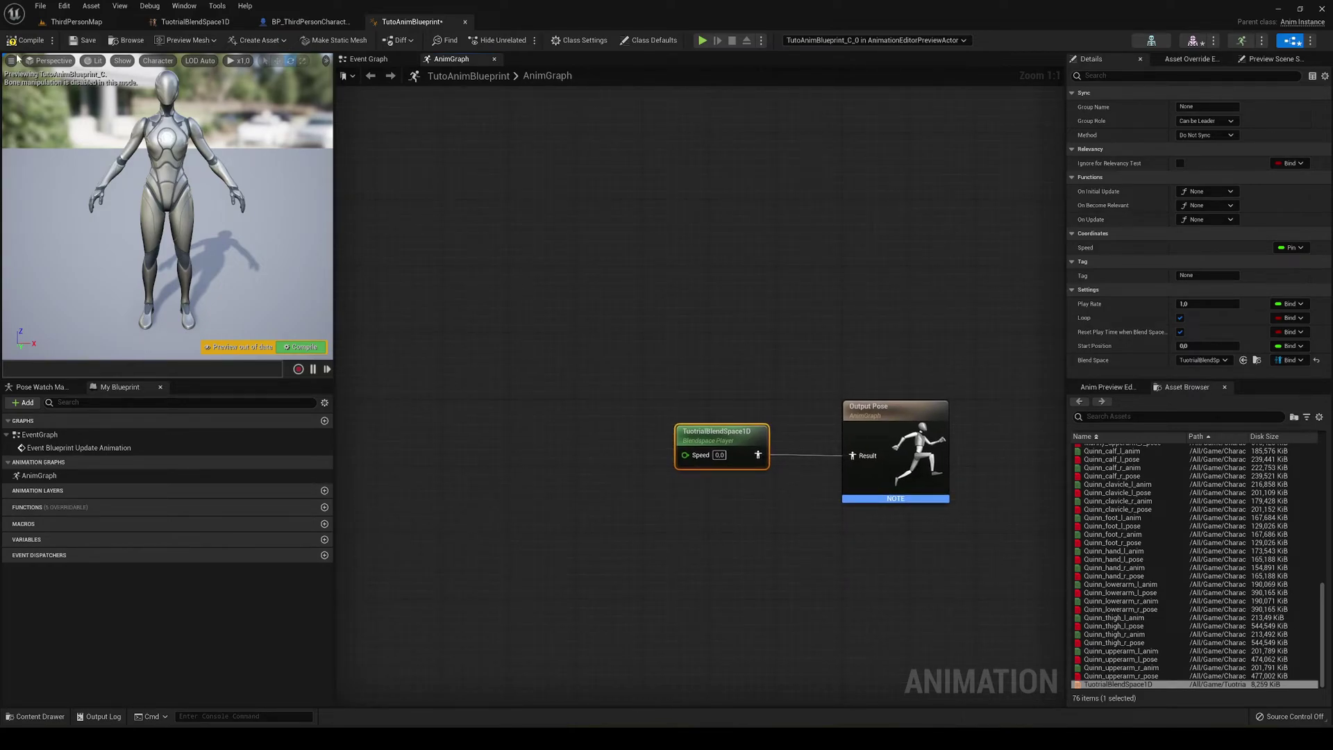
left_click(29, 40)
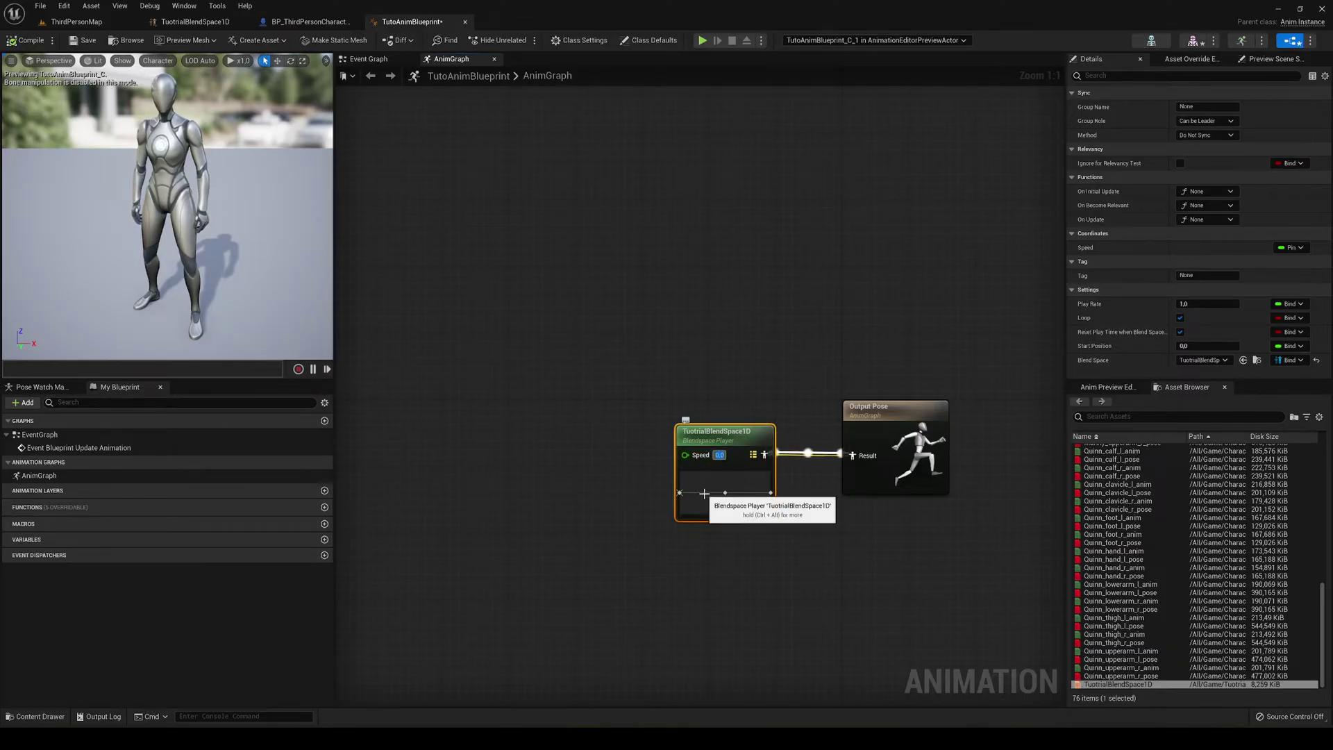
Test the blend space node with Speed 500 by compiling, and reset its Speed to 0
key("Return")
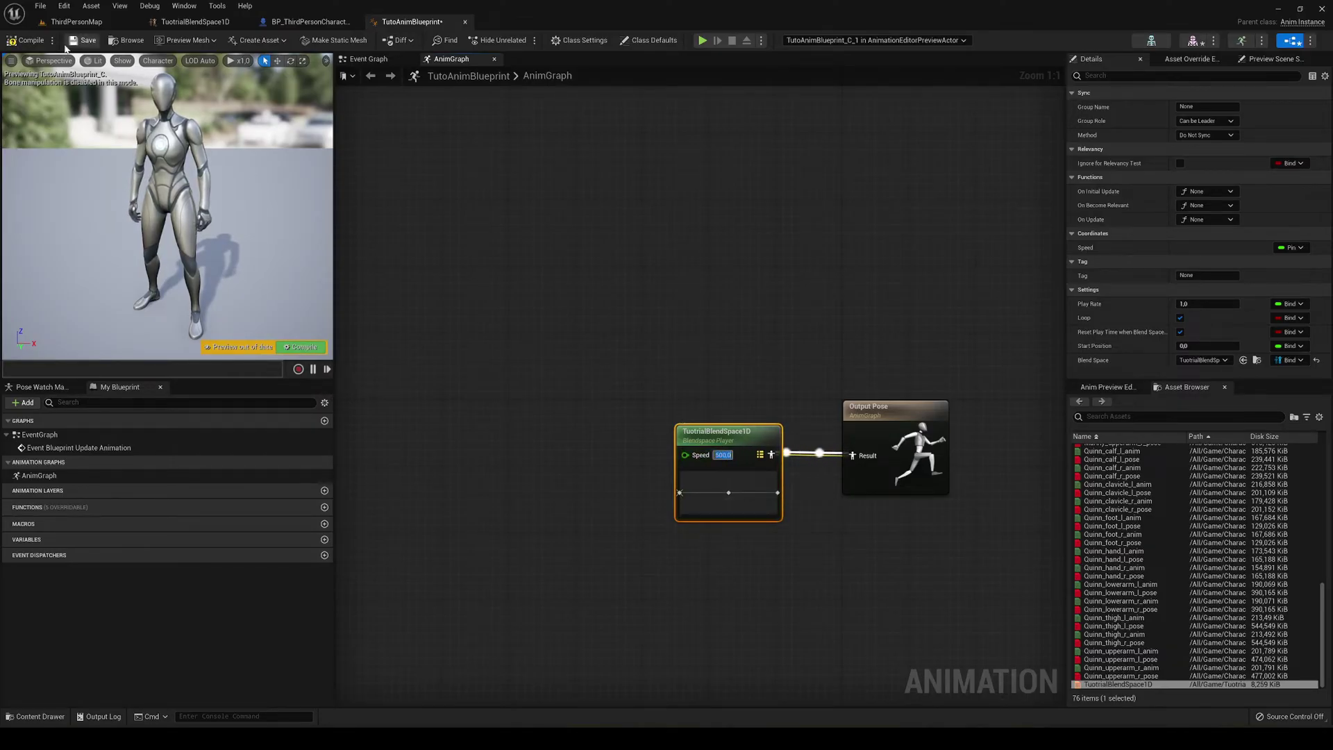
left_click(26, 39)
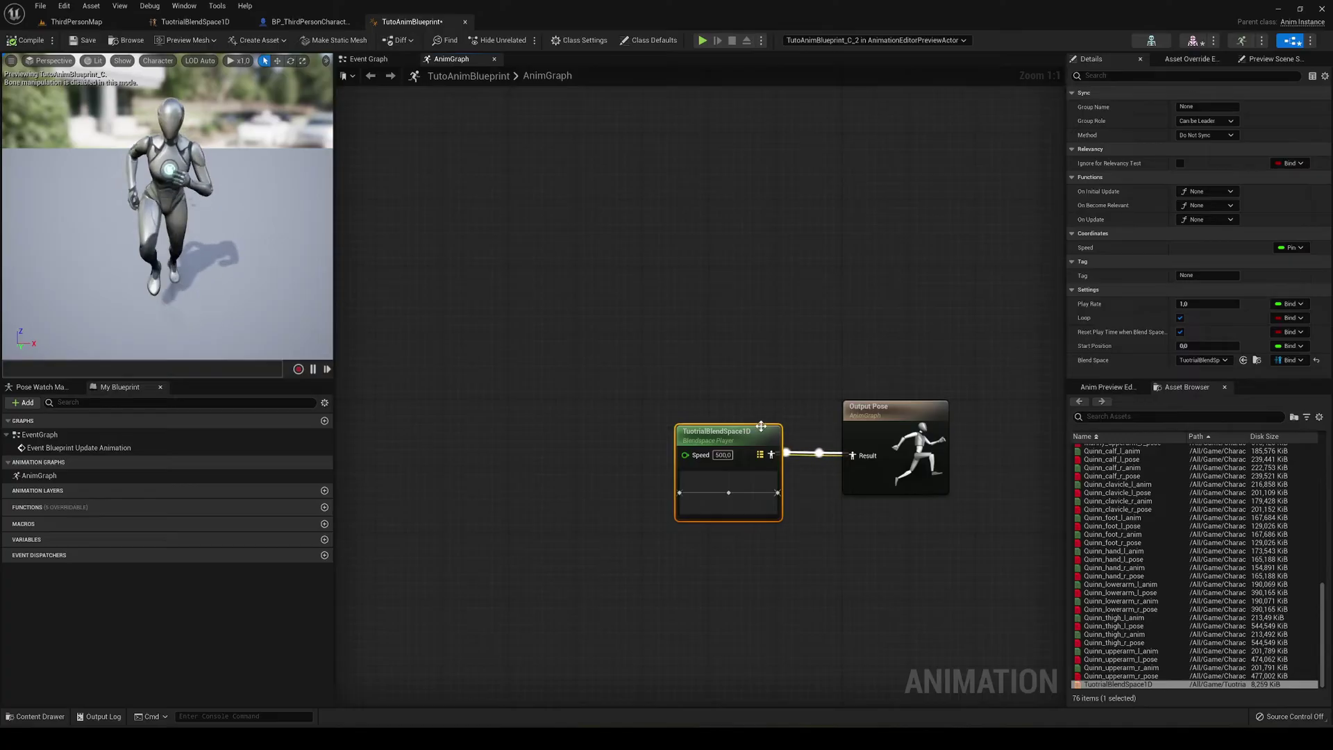
left_click(723, 455)
type("0")
key("Return")
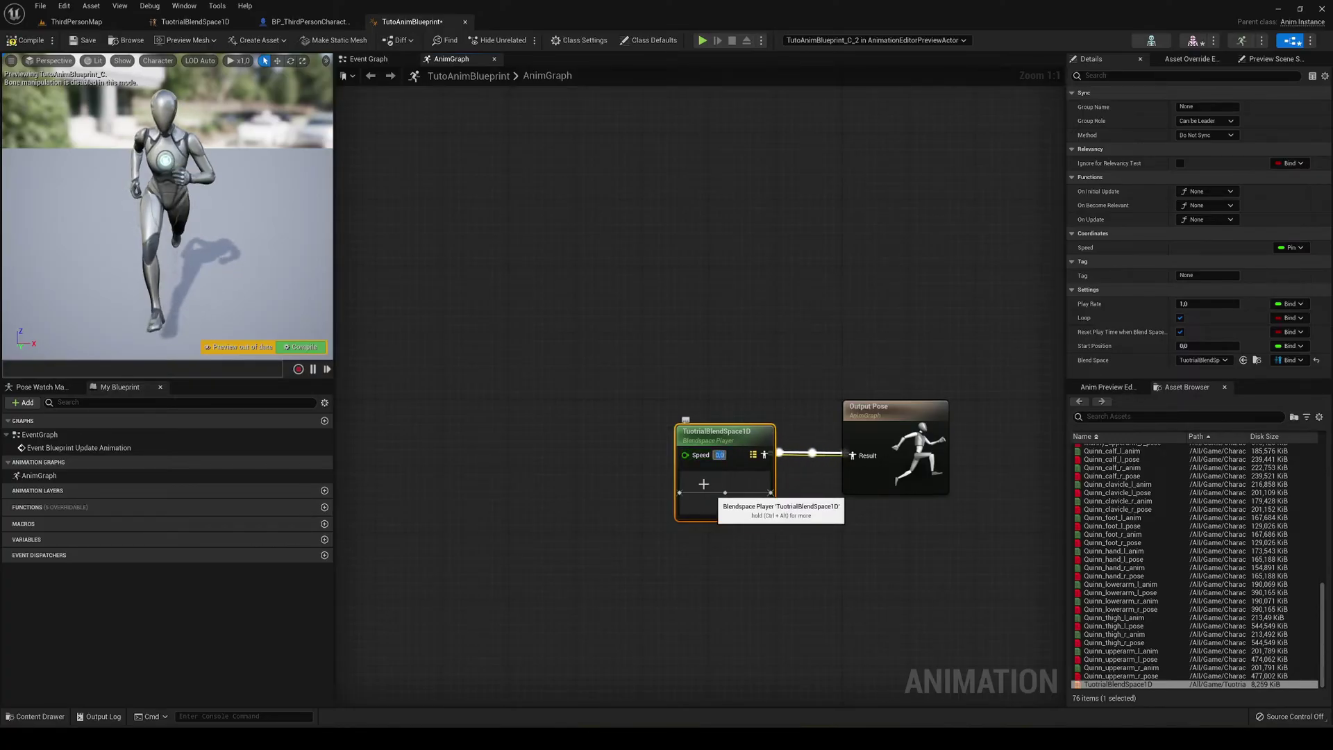
left_click(668, 442)
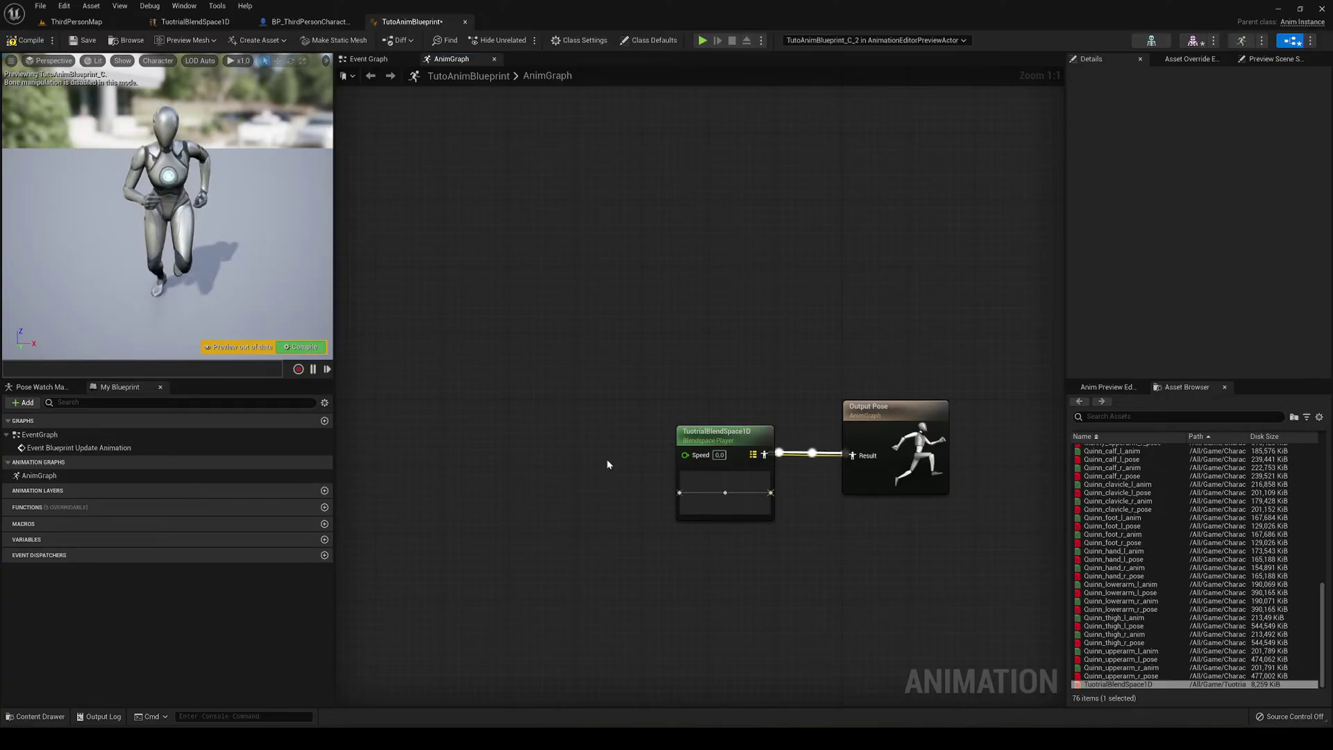
Promote the blend space node's Speed input to a Speed float variable, then compile and save the blueprint
left_click(311, 21)
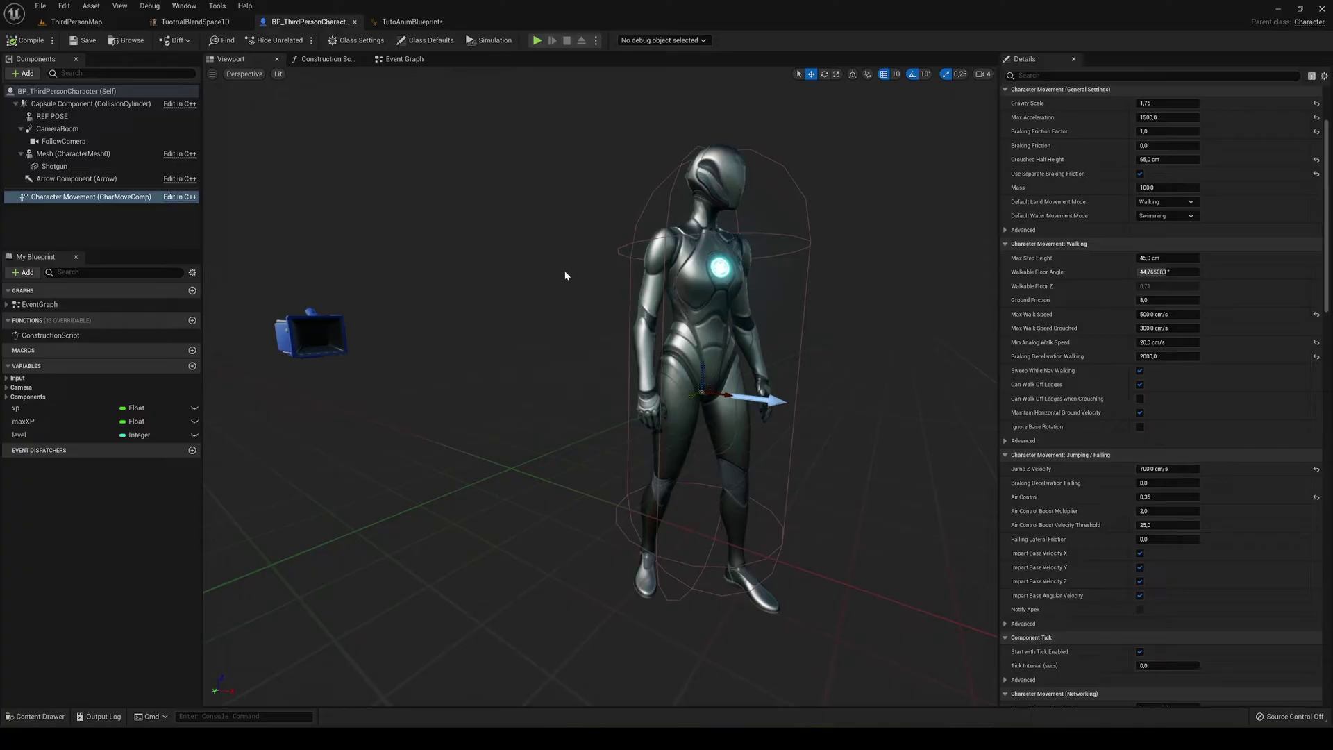
left_click(412, 22)
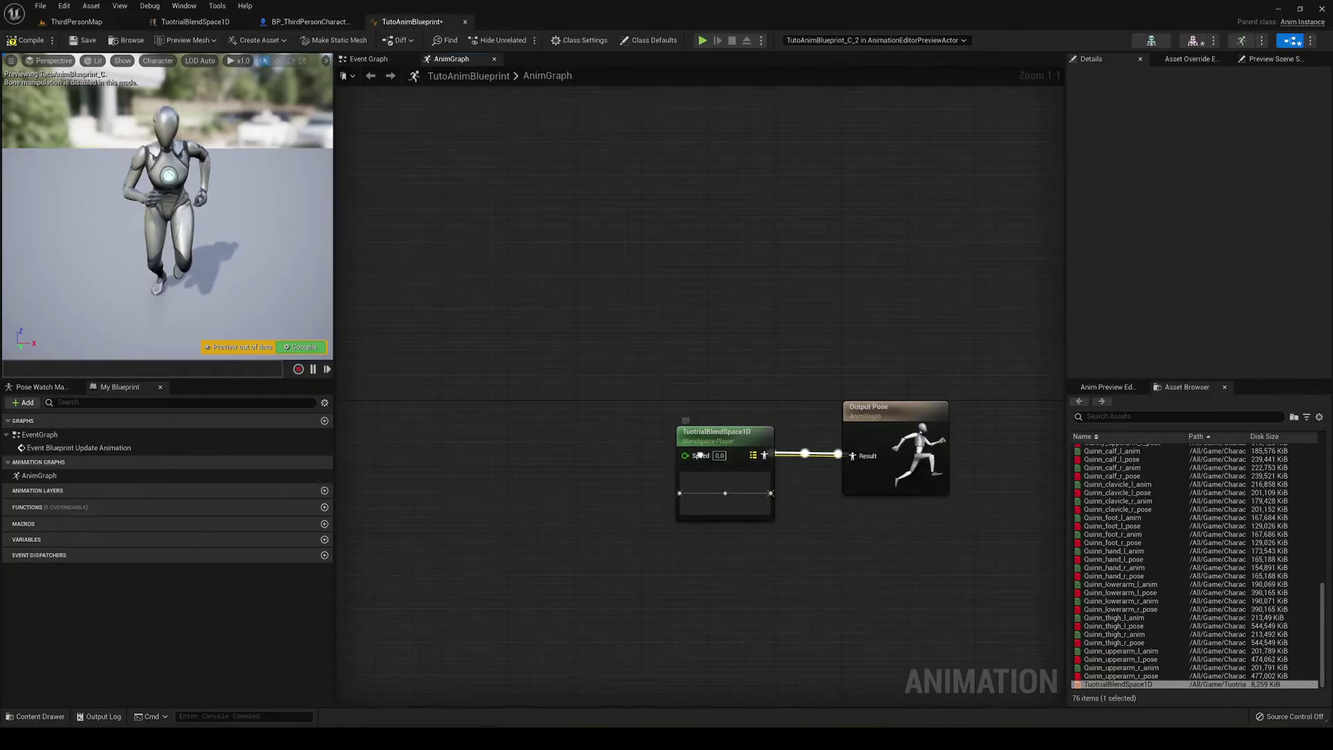
right_click(687, 456)
left_click(736, 475)
left_click_drag(590, 440, 598, 465)
left_click(26, 39)
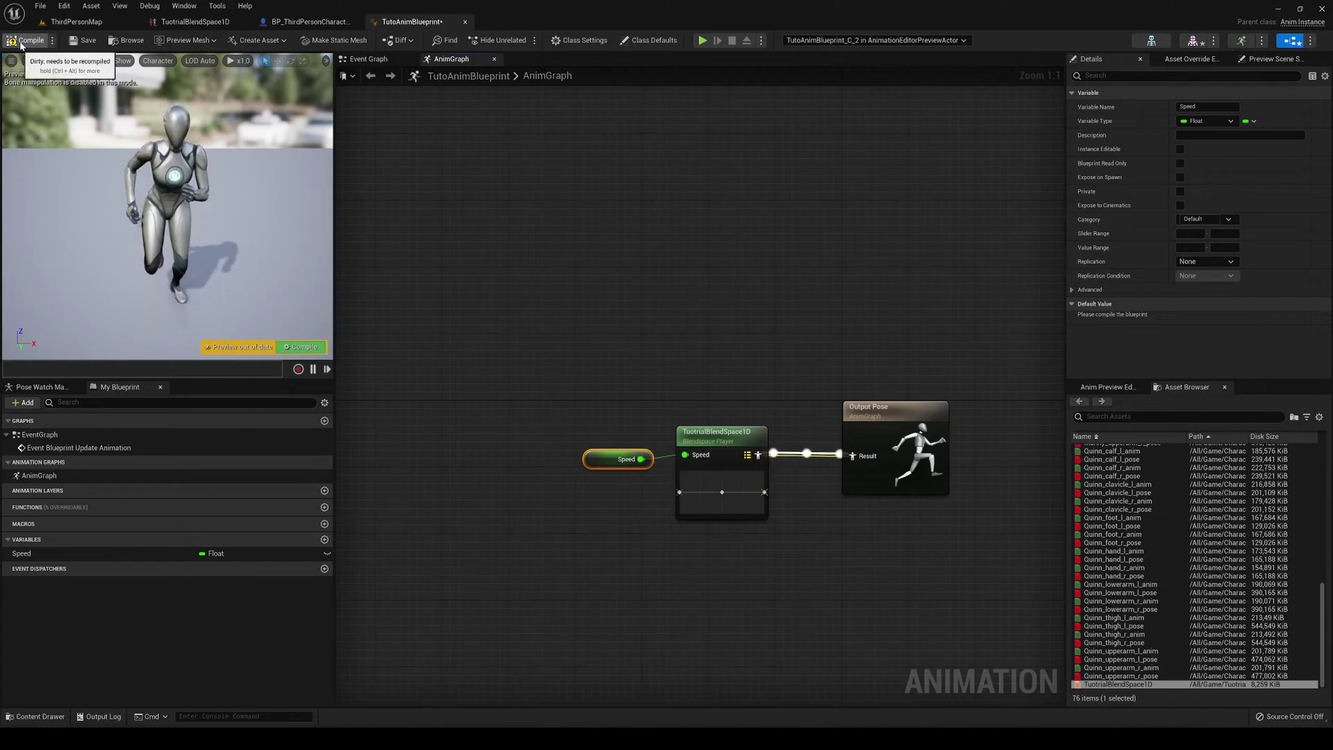
left_click(69, 42)
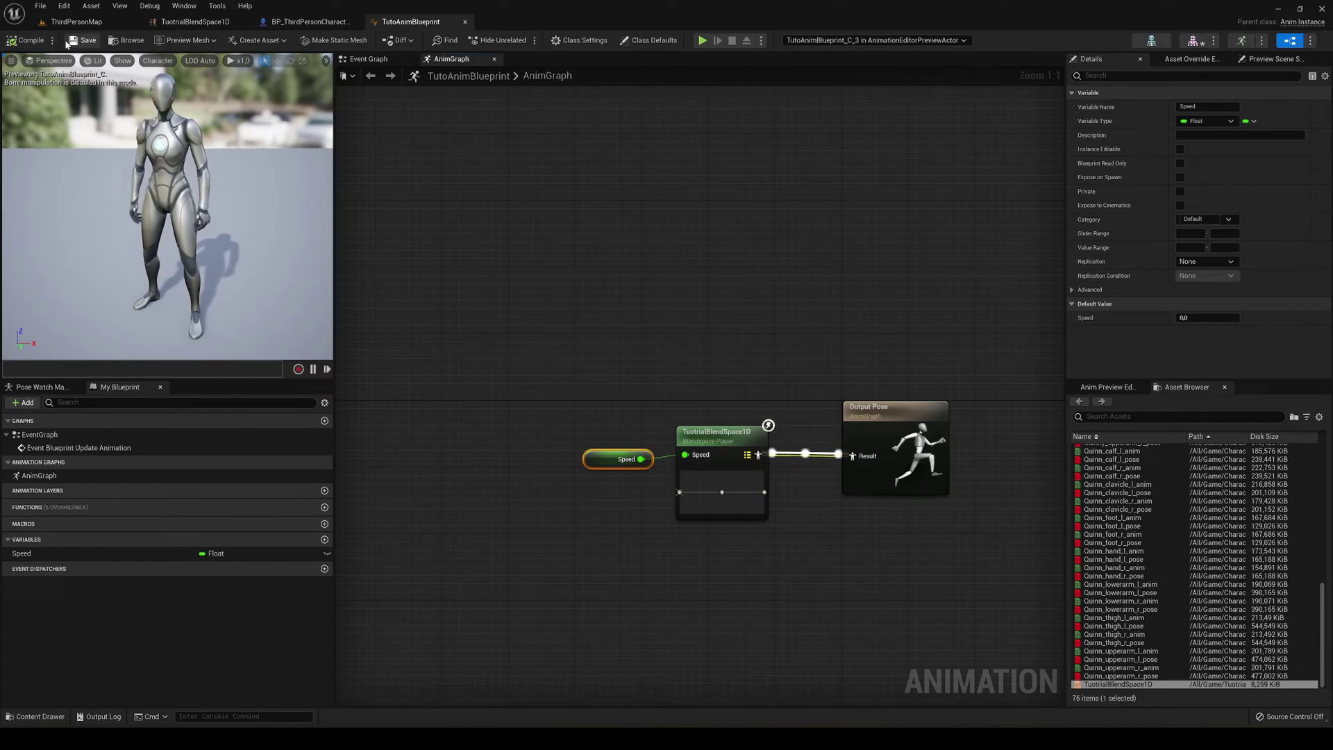
In the Event Graph, cast Try Get Pawn Owner to BP_ThirdPersonCharacter and run the cast from Event Blueprint Update Animation
left_click(379, 59)
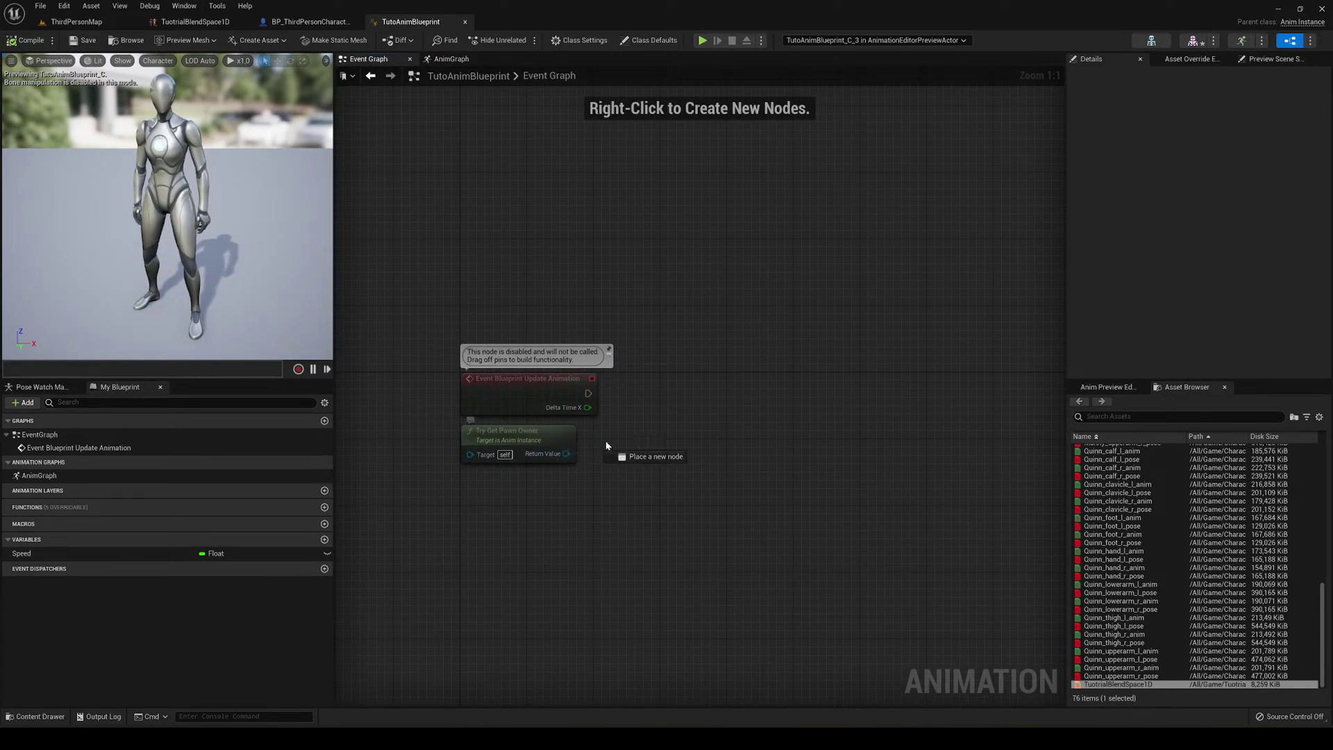
left_click_drag(605, 445, 633, 412)
type("cast t")
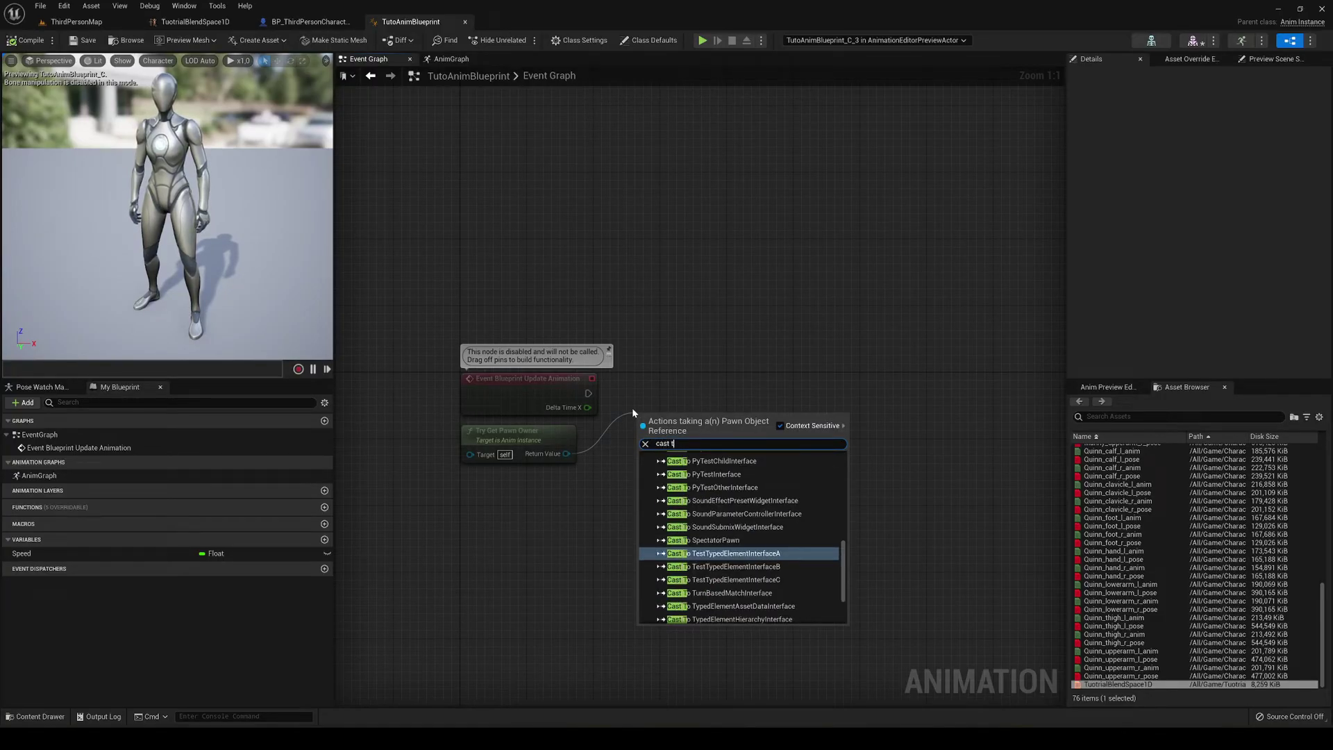
type("o bp_thi")
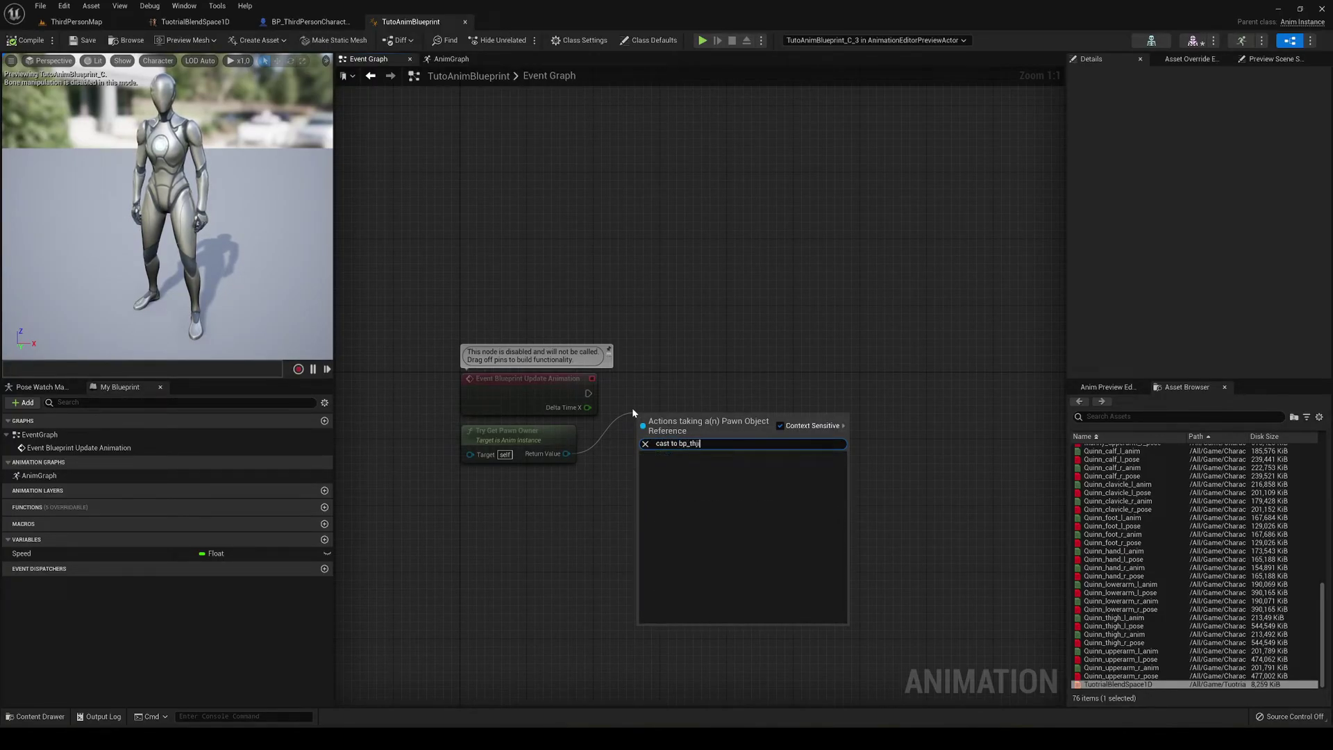
key("Return")
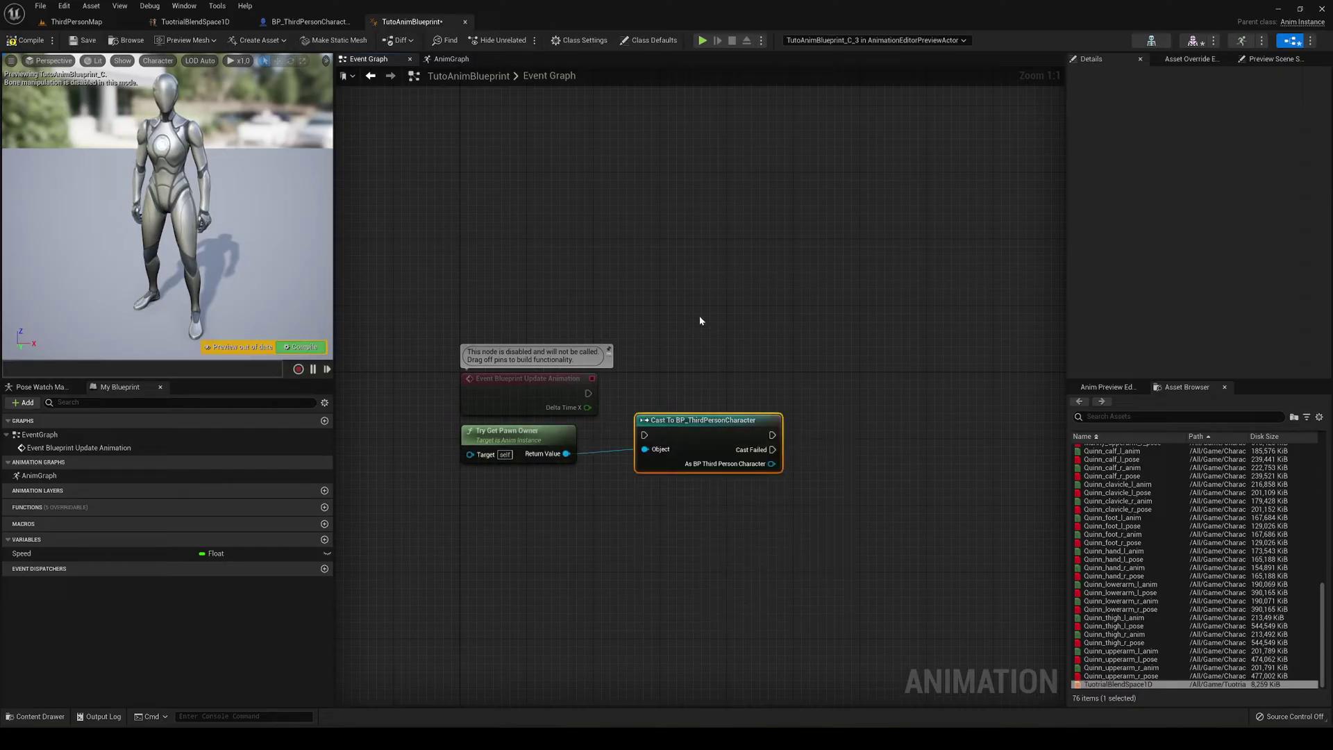
left_click_drag(646, 437, 646, 436)
left_click_drag(673, 425, 657, 383)
right_click_drag(705, 439, 607, 453)
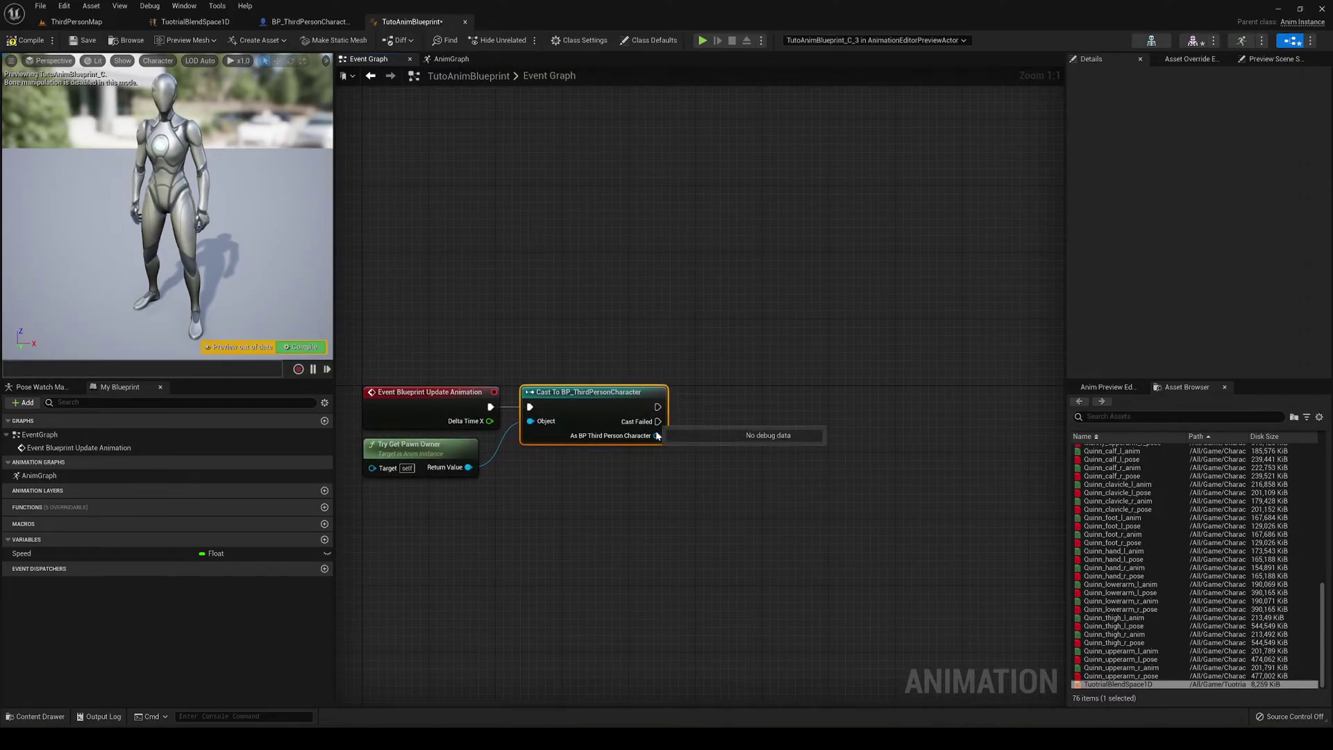
Add a Get Character Movement node from the cast's As BP Third Person Character output
left_click_drag(657, 435, 622, 479)
type("get")
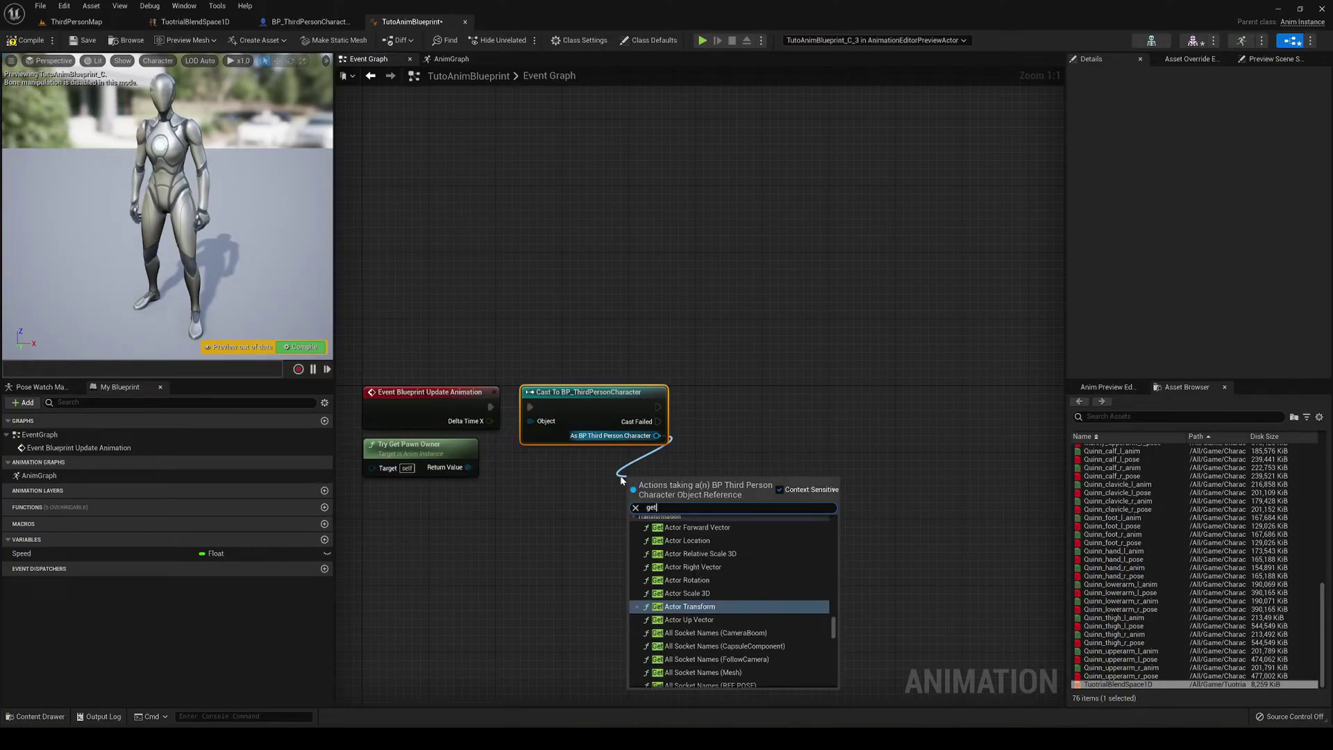
type(" character move")
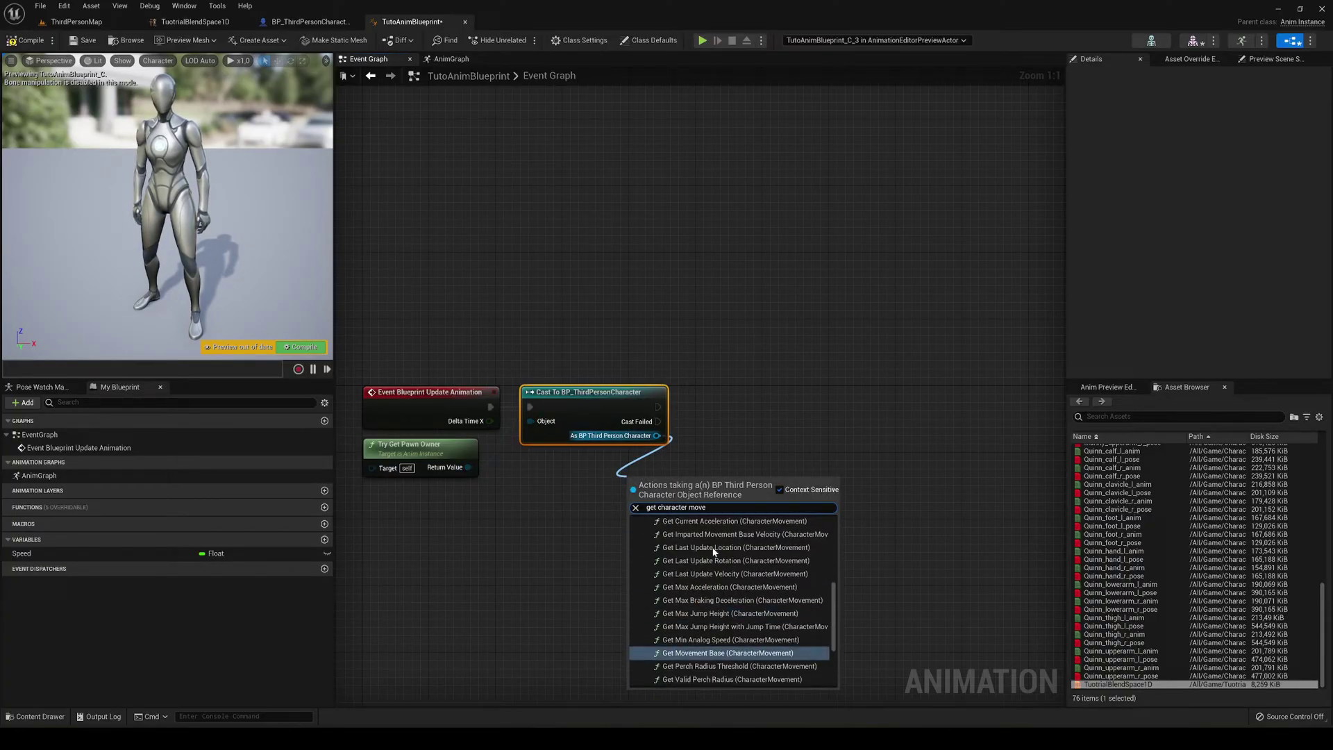
scroll(718, 569, "down", 3)
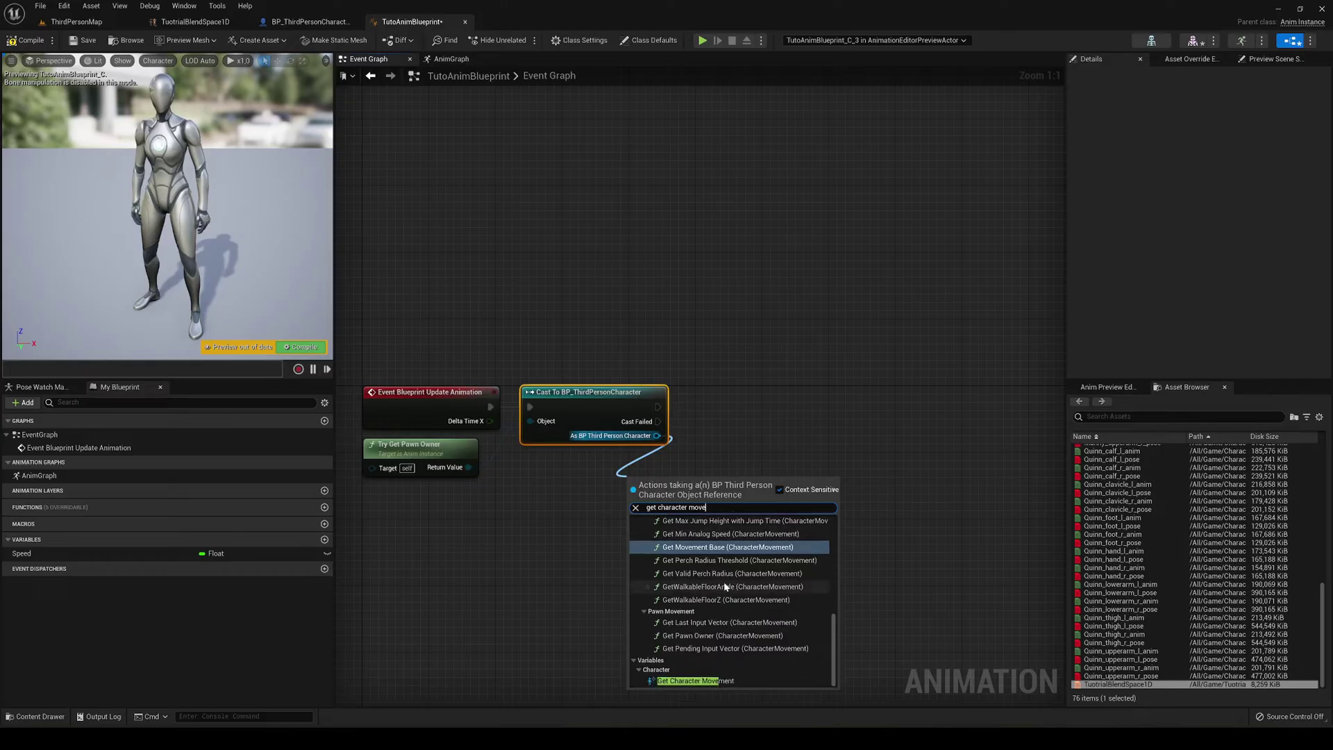
left_click(695, 682)
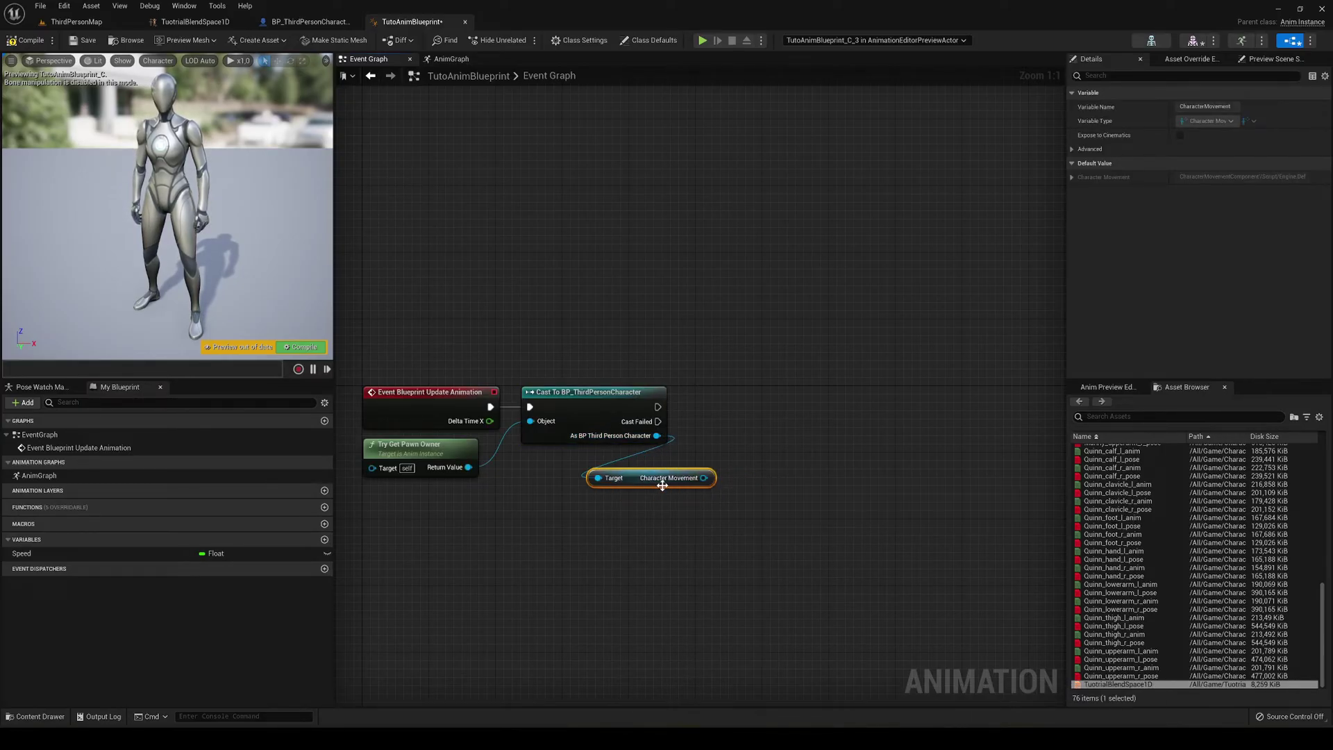
Add a Get Velocity node fed by the Character Movement output
left_click_drag(704, 478, 647, 510)
type("get ve")
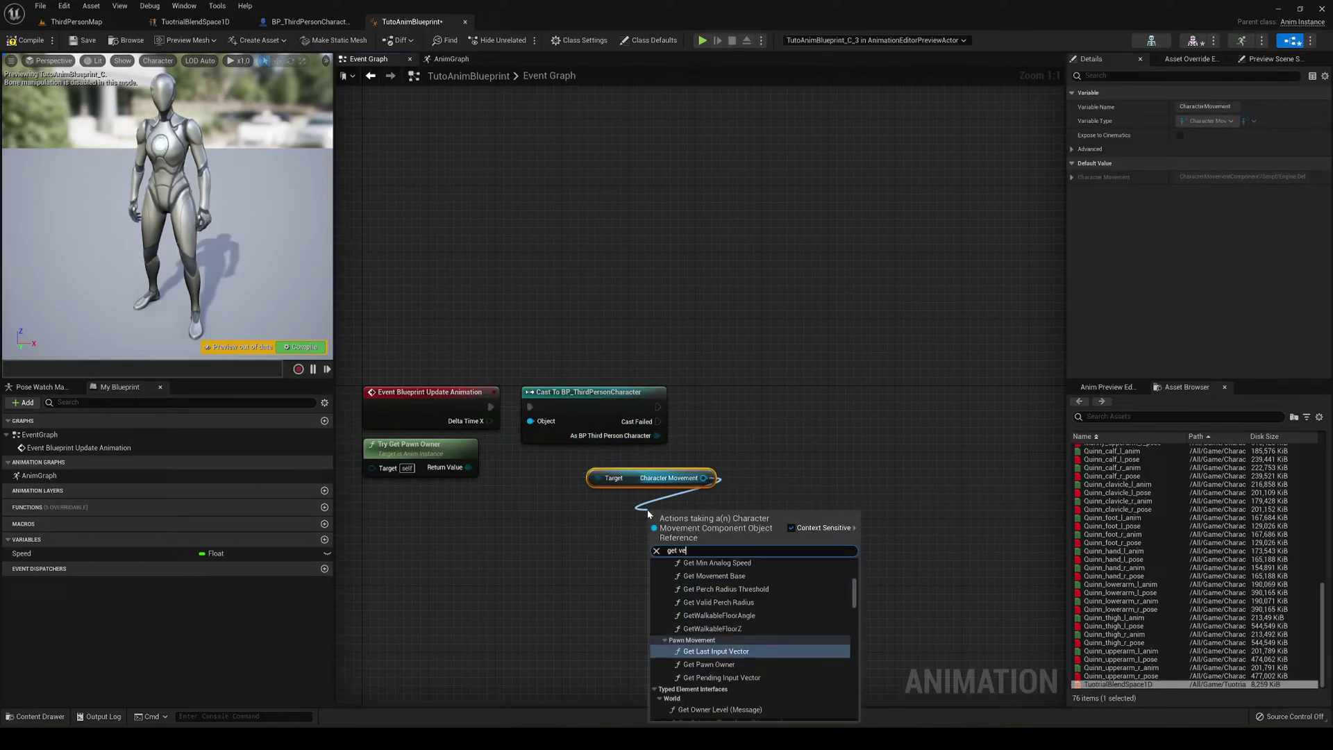
type("loc")
scroll(698, 651, "down", 3)
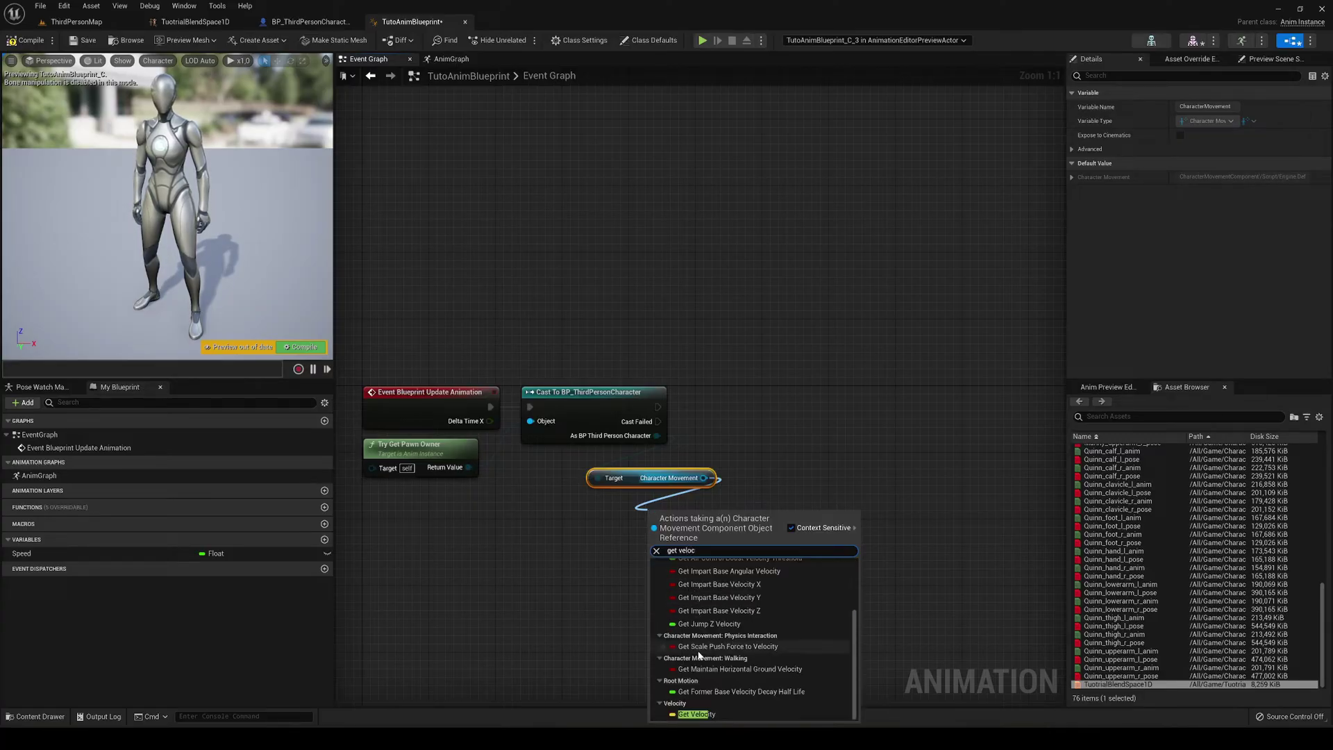
left_click(696, 715)
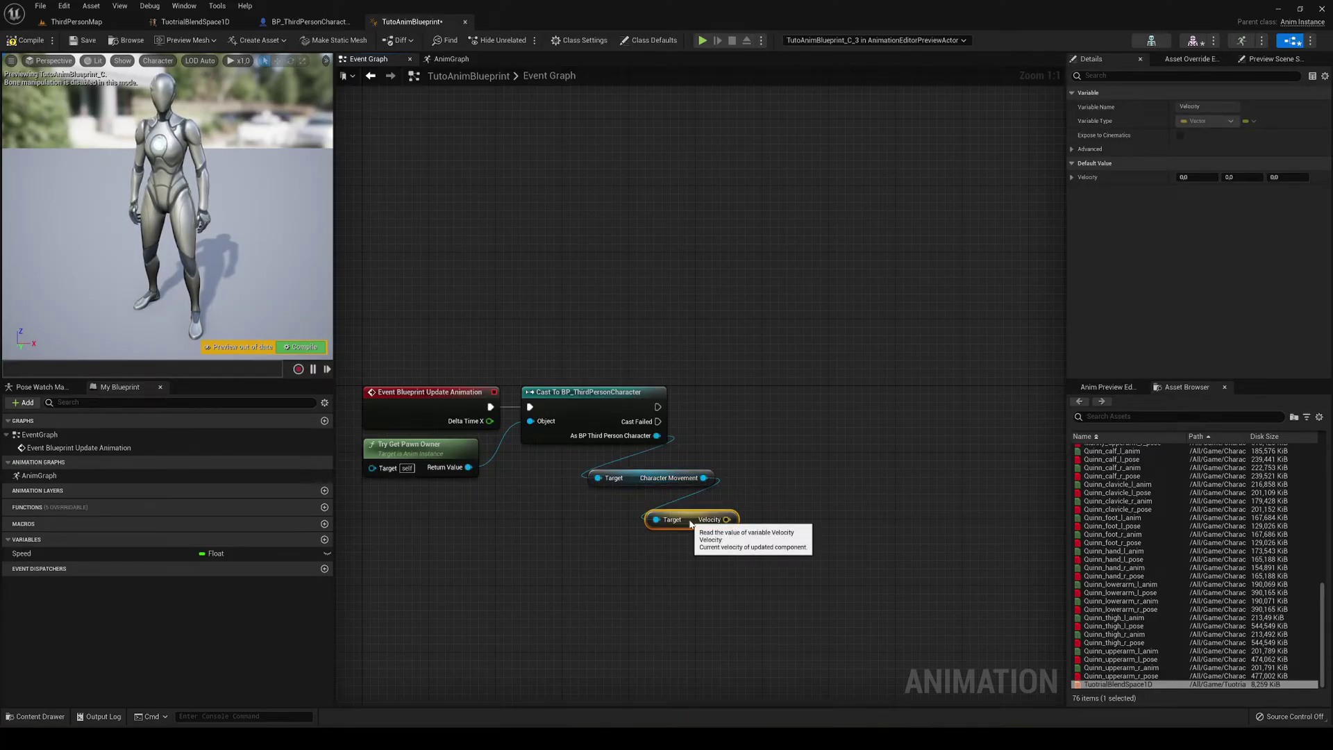
Add a Vector Length node fed by the Velocity output and place it just below the Velocity node
left_click_drag(686, 517, 653, 559)
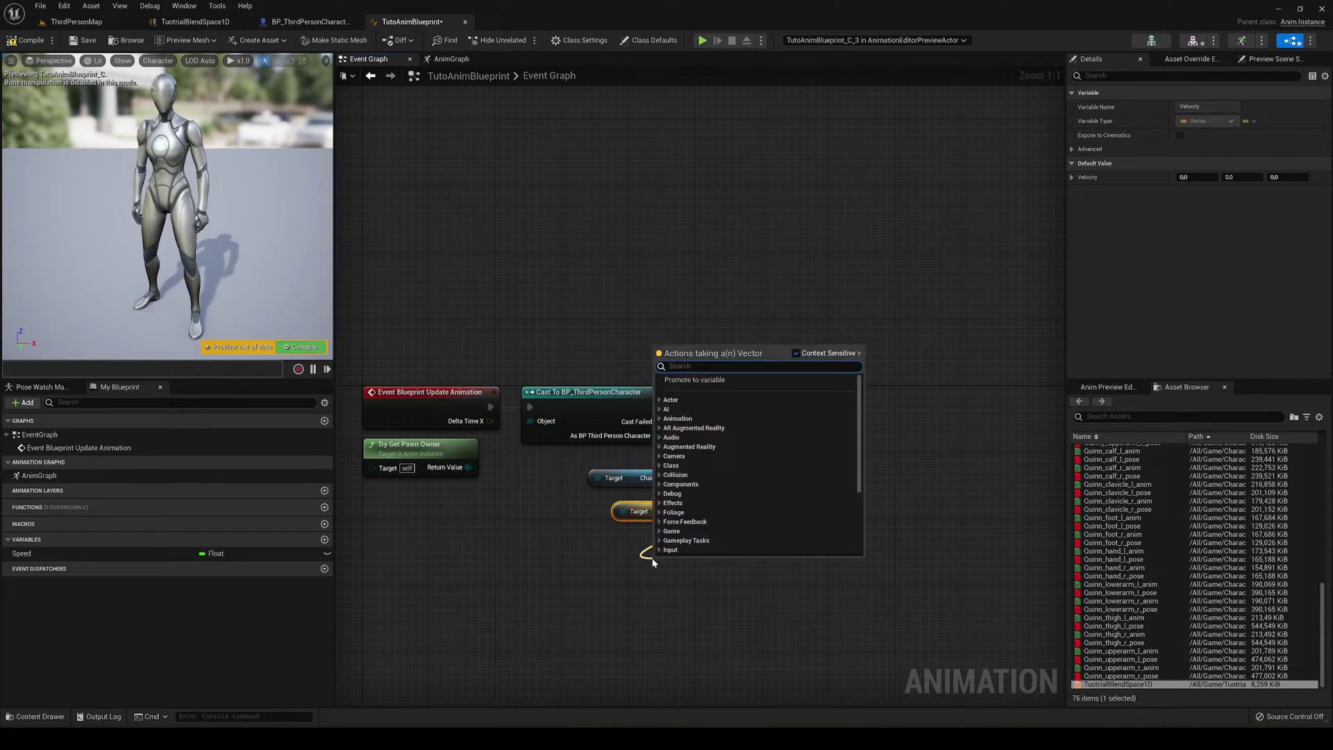
type("vector lo")
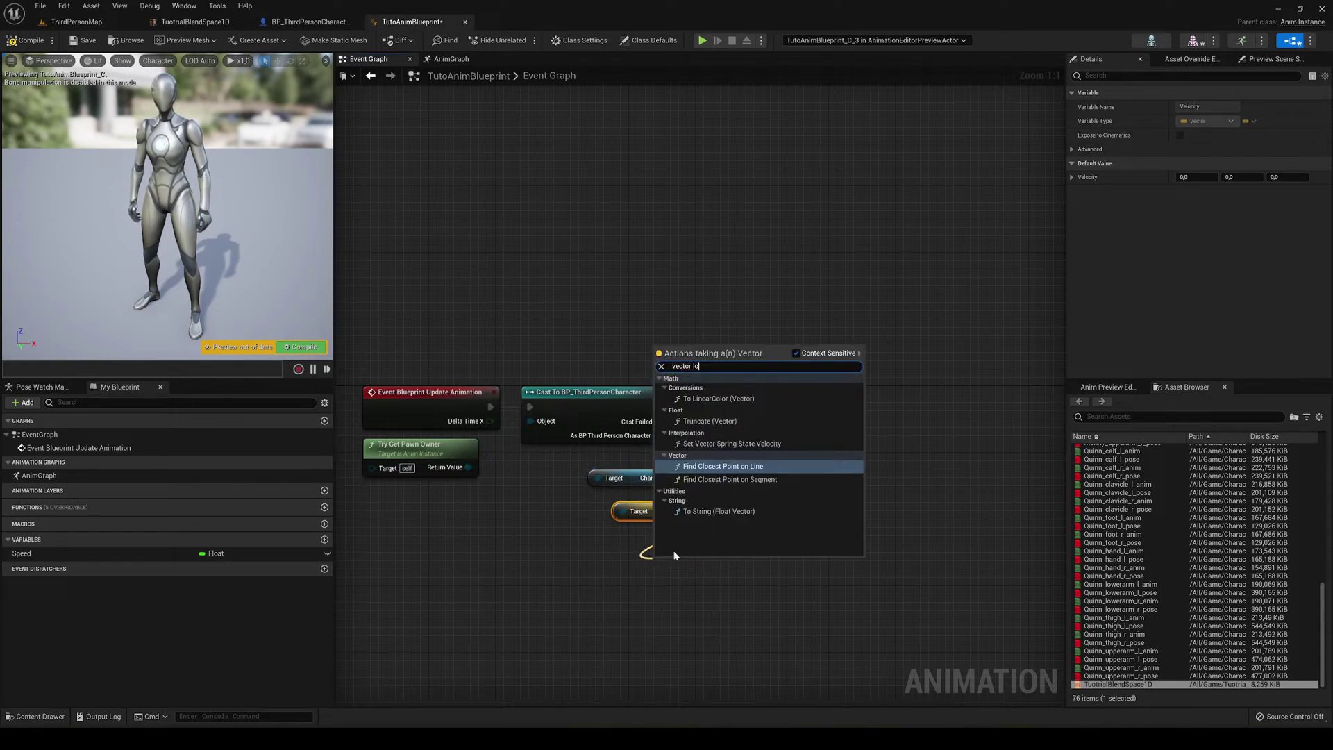
key("BackSpace")
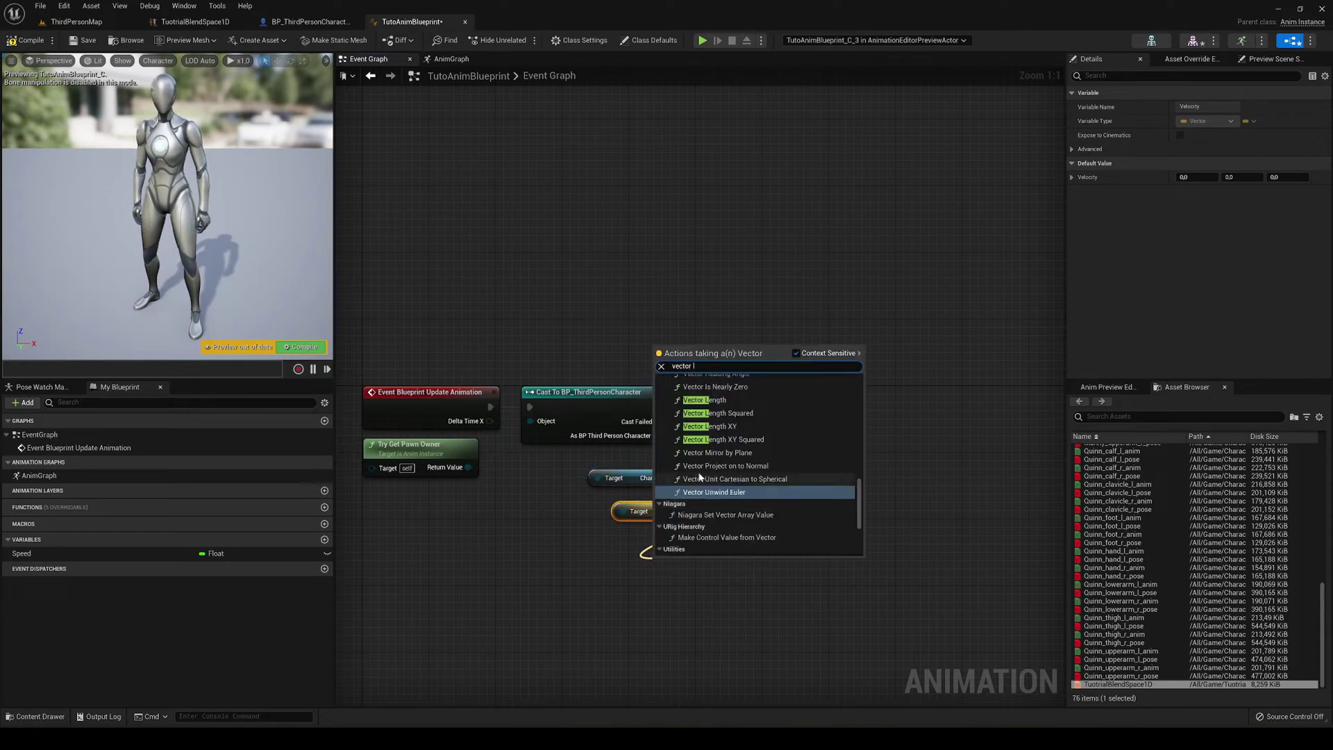
left_click(731, 400)
left_click_drag(689, 561, 659, 530)
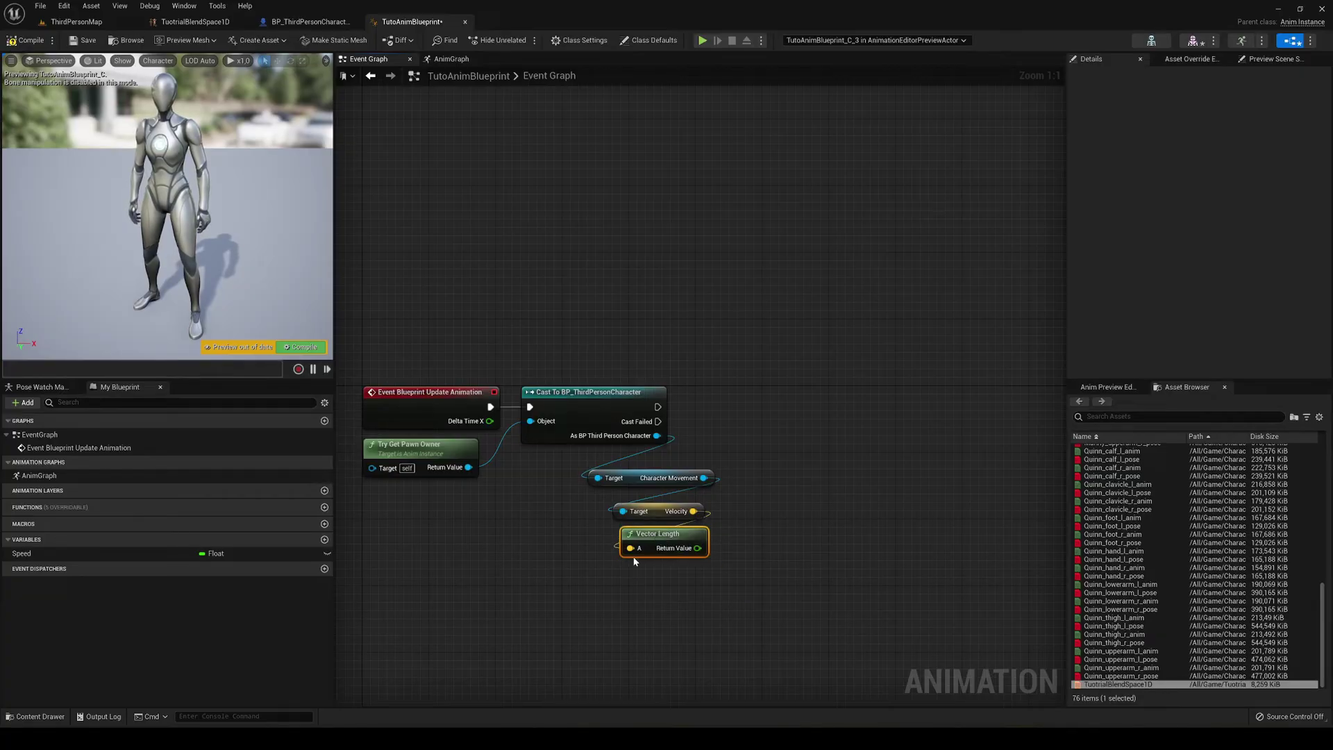
Add a Set Speed node run by the cast and fed by the Vector Length return value, then compile the blueprint
left_click_drag(162, 556, 755, 403)
left_click(805, 458)
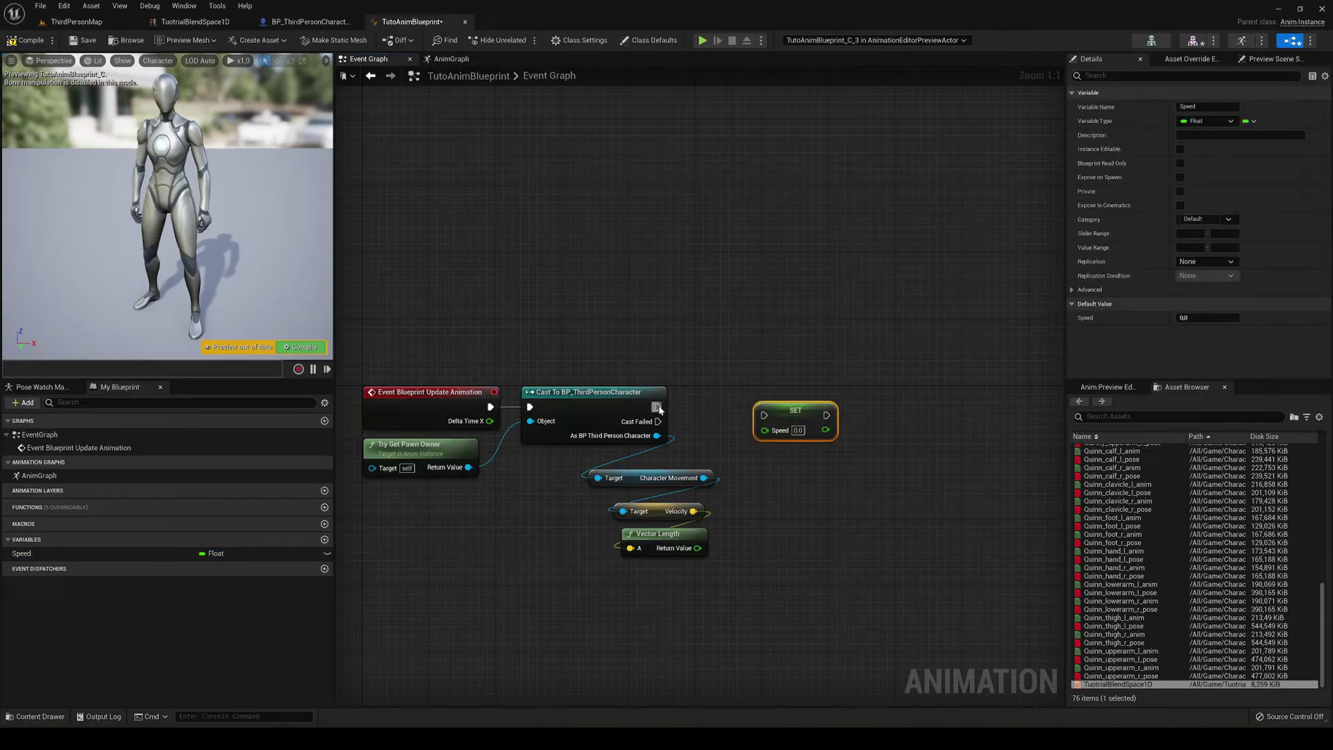
left_click_drag(657, 407, 764, 414)
left_click_drag(790, 411, 781, 404)
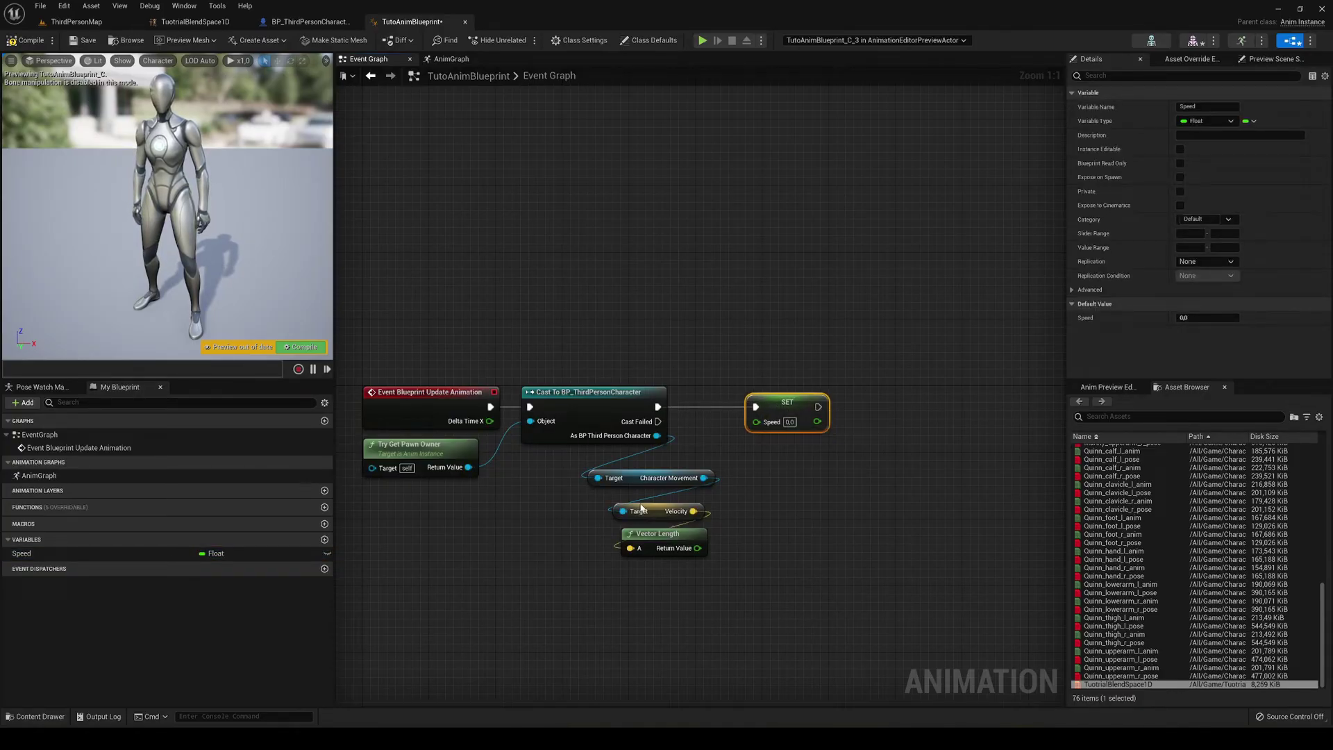
left_click_drag(697, 548, 758, 422)
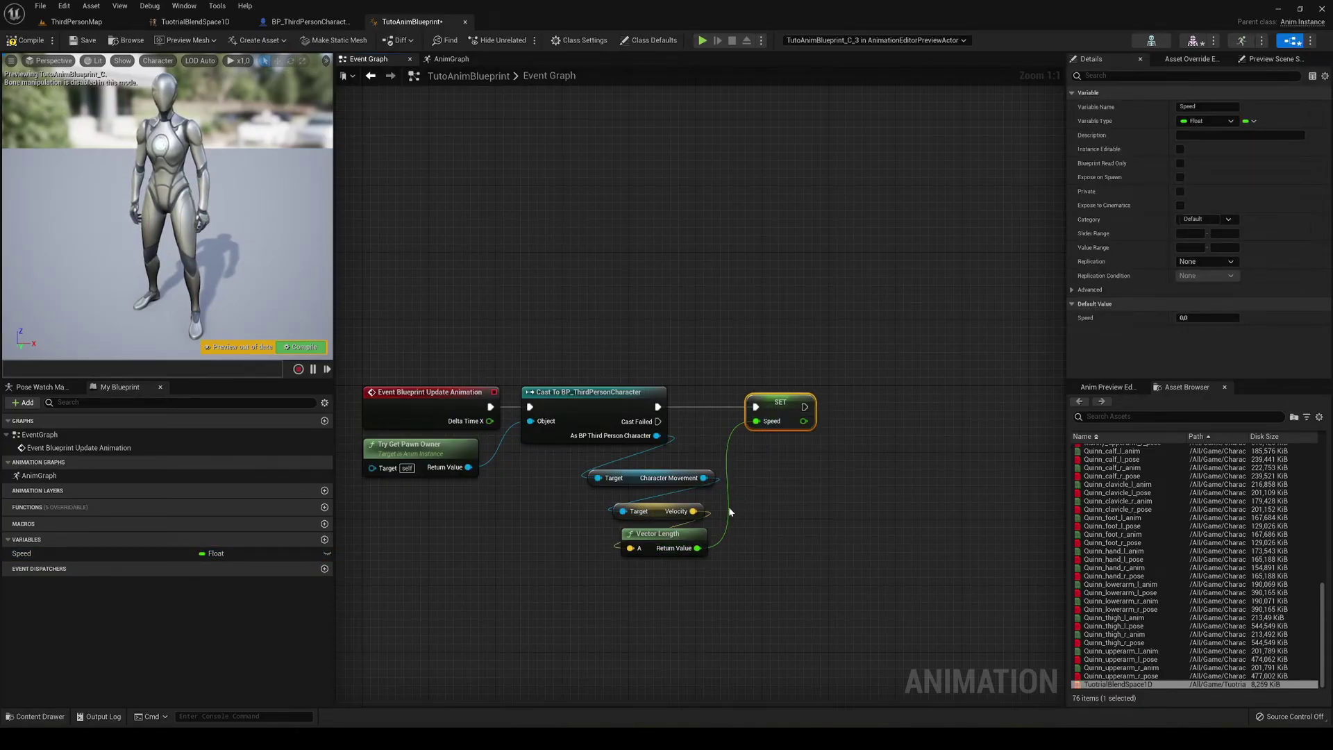
left_click(36, 38)
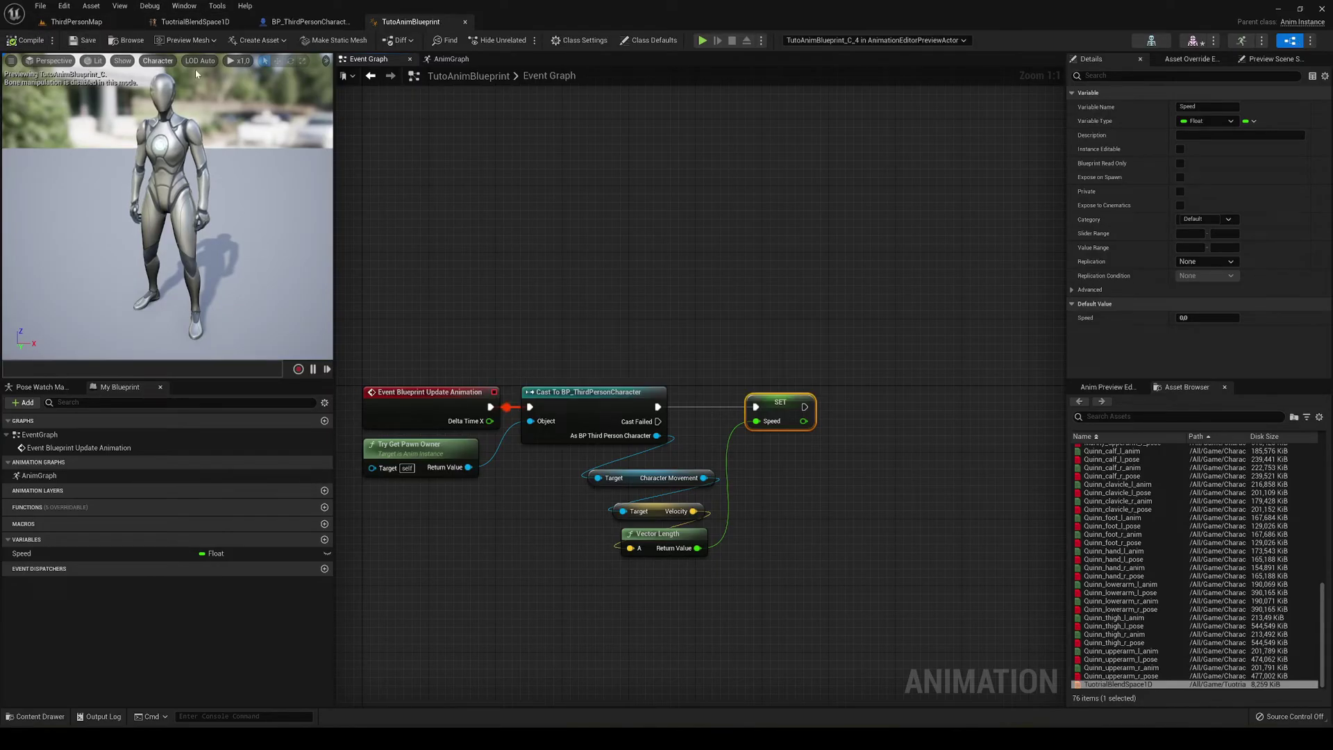
In BP_ThirdPersonCharacter, set the Mesh component's Anim Class to TutoAnimBlueprint
left_click(309, 21)
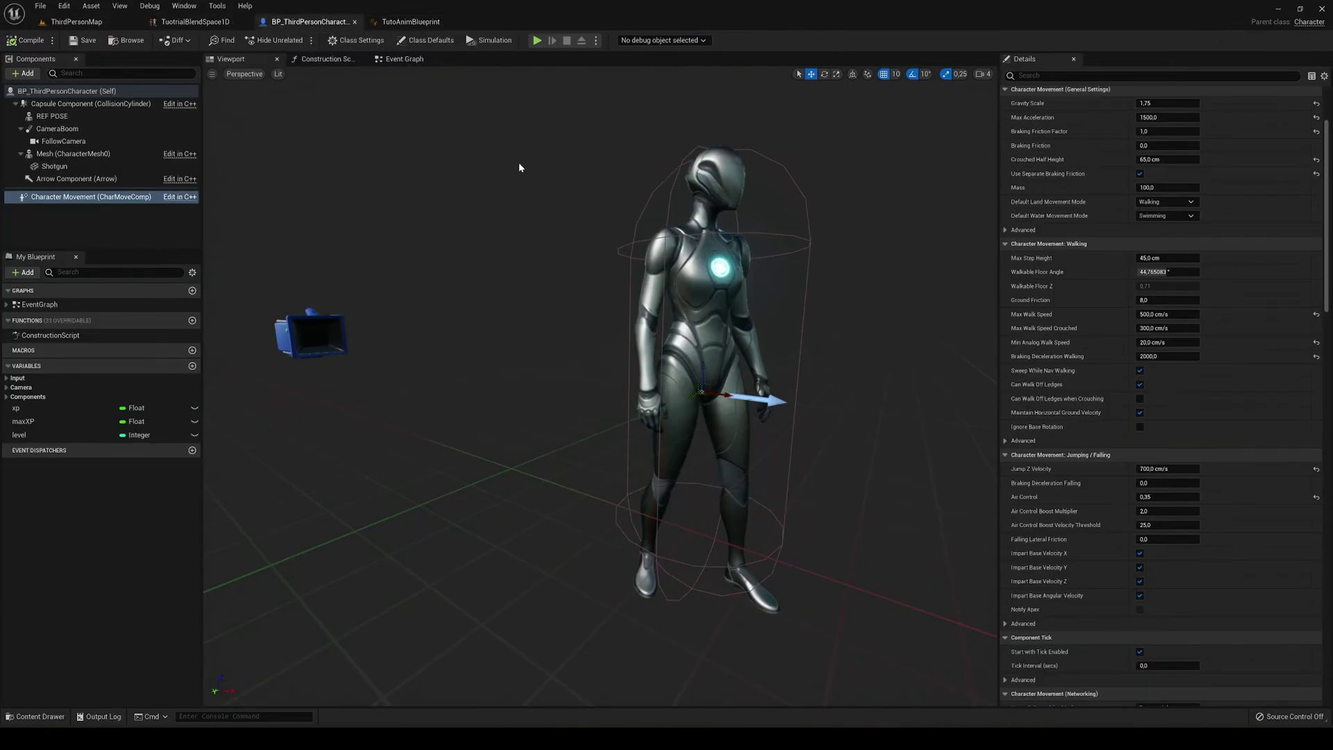
left_click(76, 154)
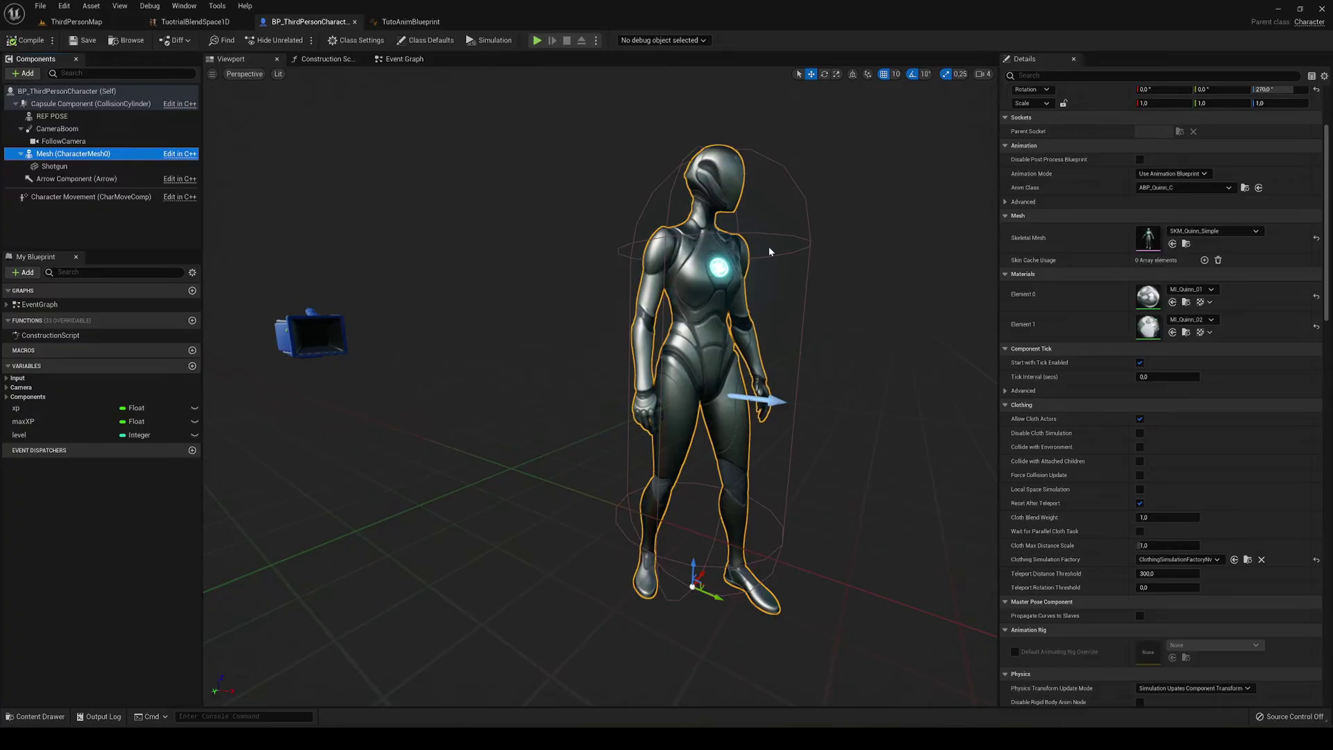
scroll(1056, 292, "up", 3)
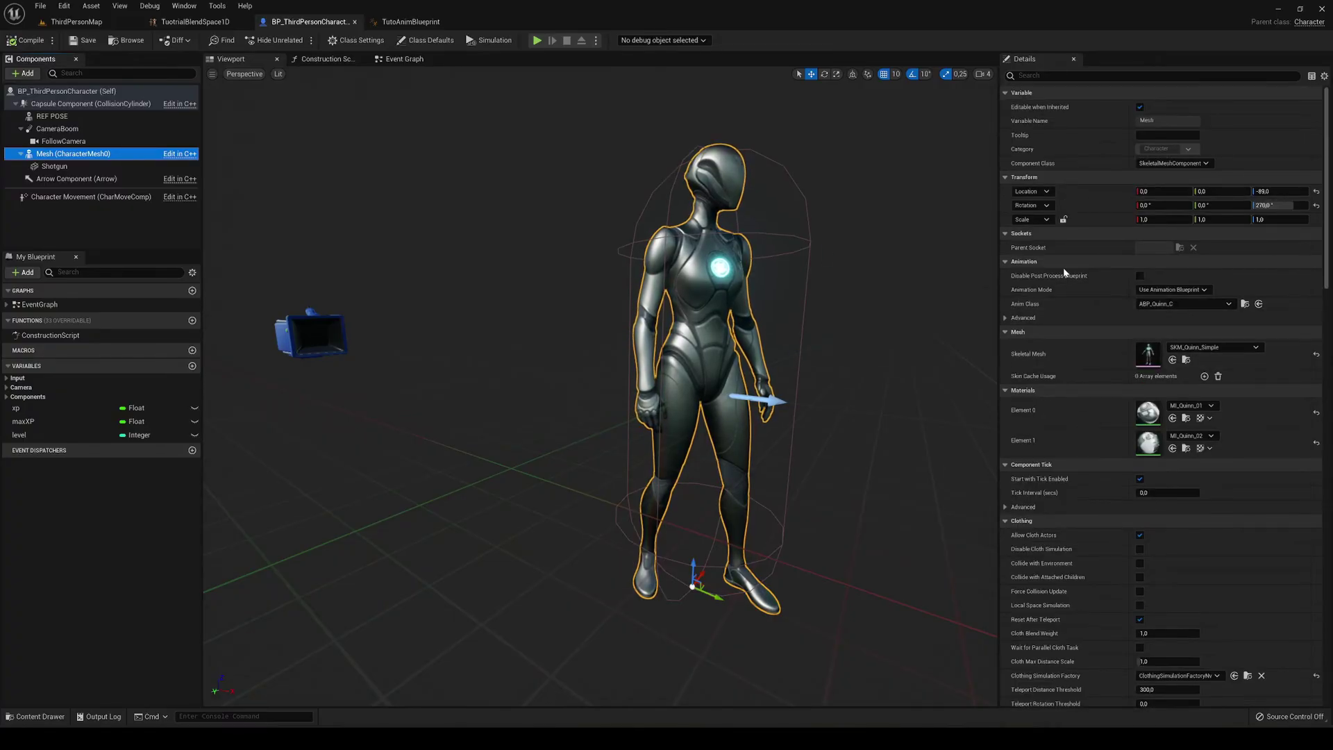
left_click(1160, 304)
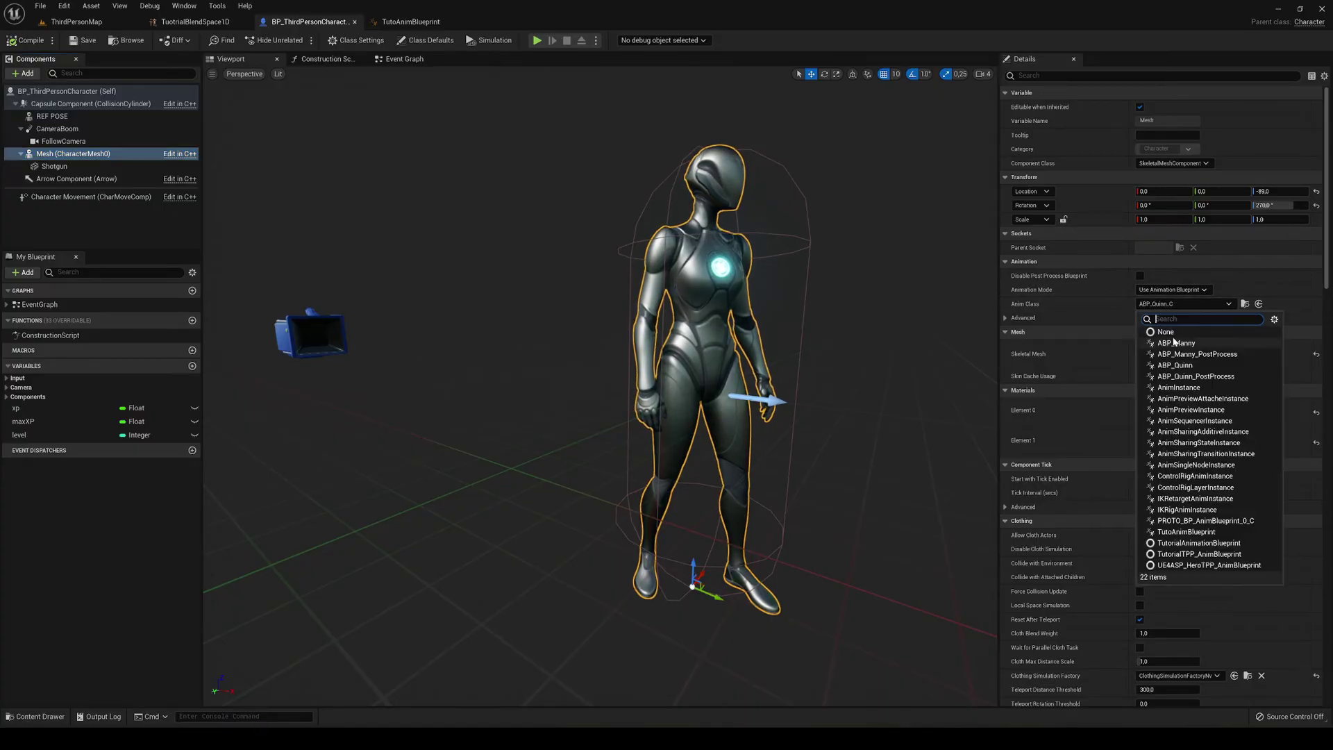
type("tut")
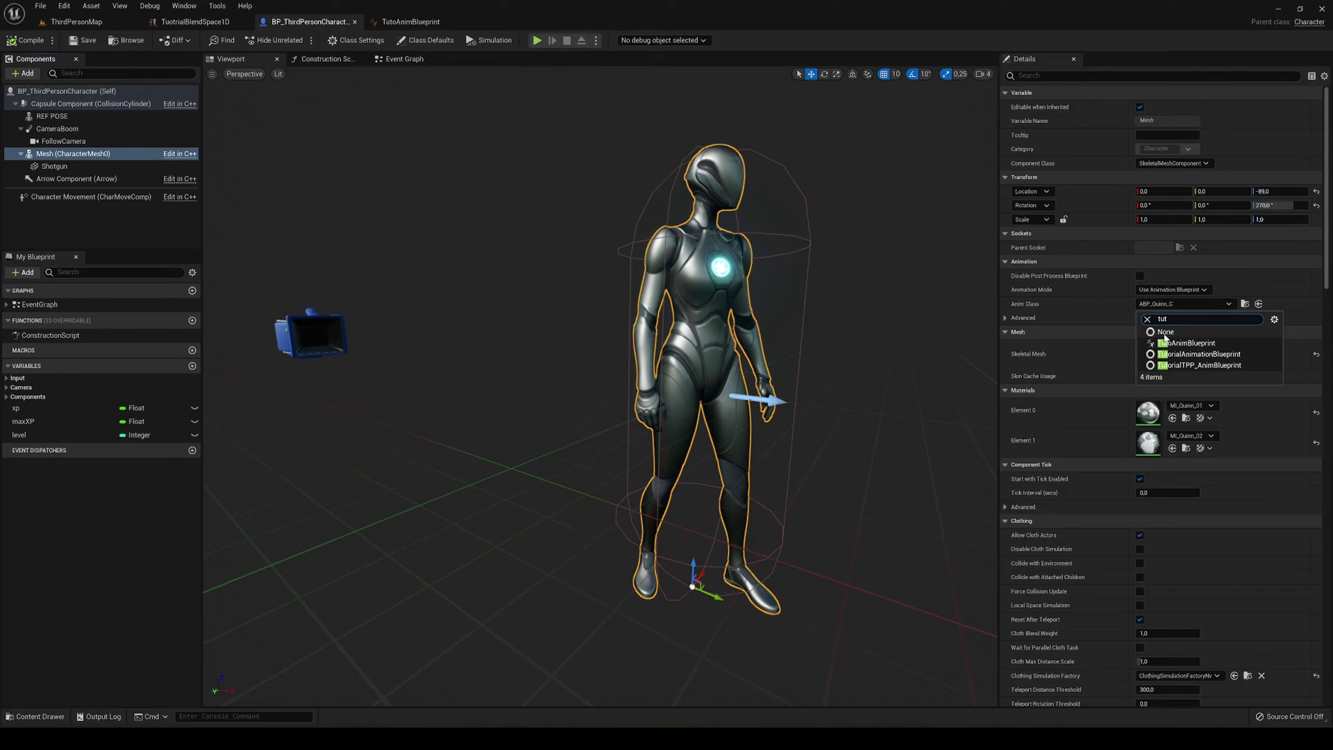
left_click(1182, 343)
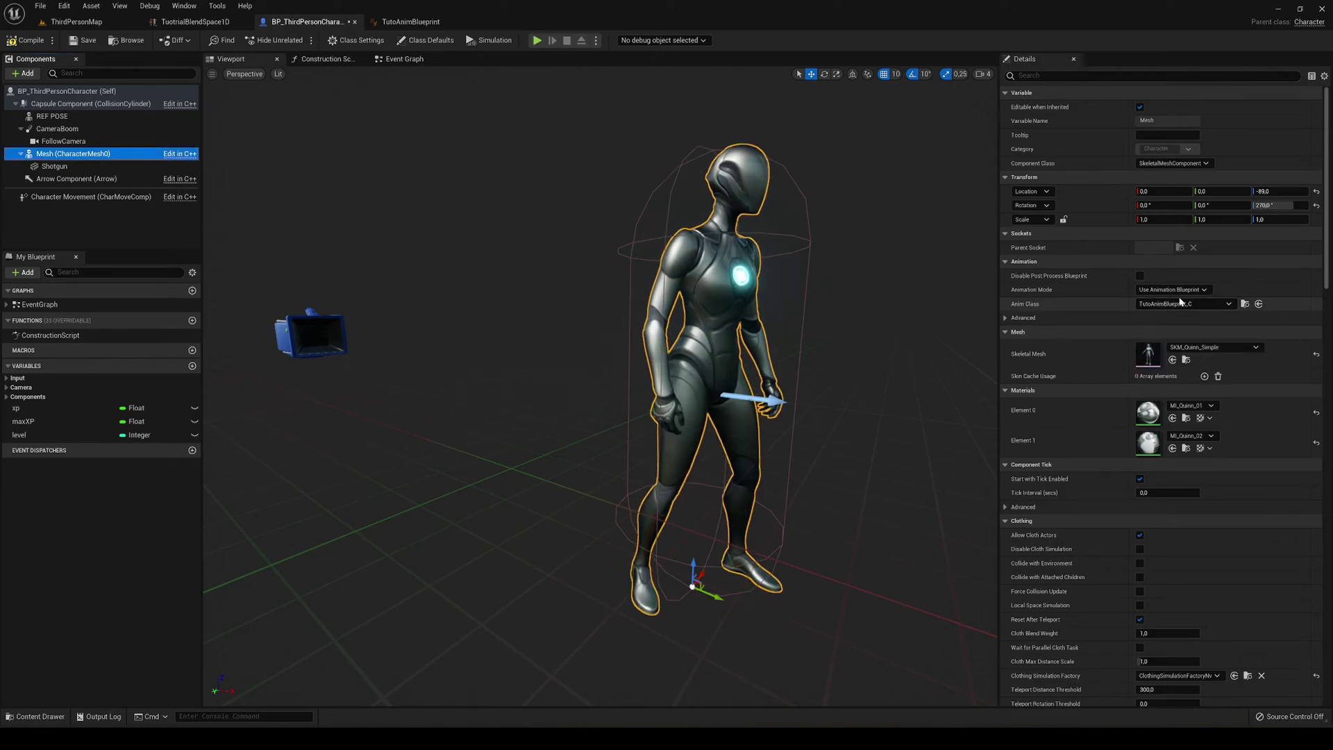
Play ThirdPersonMap, run and jump with the character in several directions to test the animations, and stop the play session
left_click(93, 25)
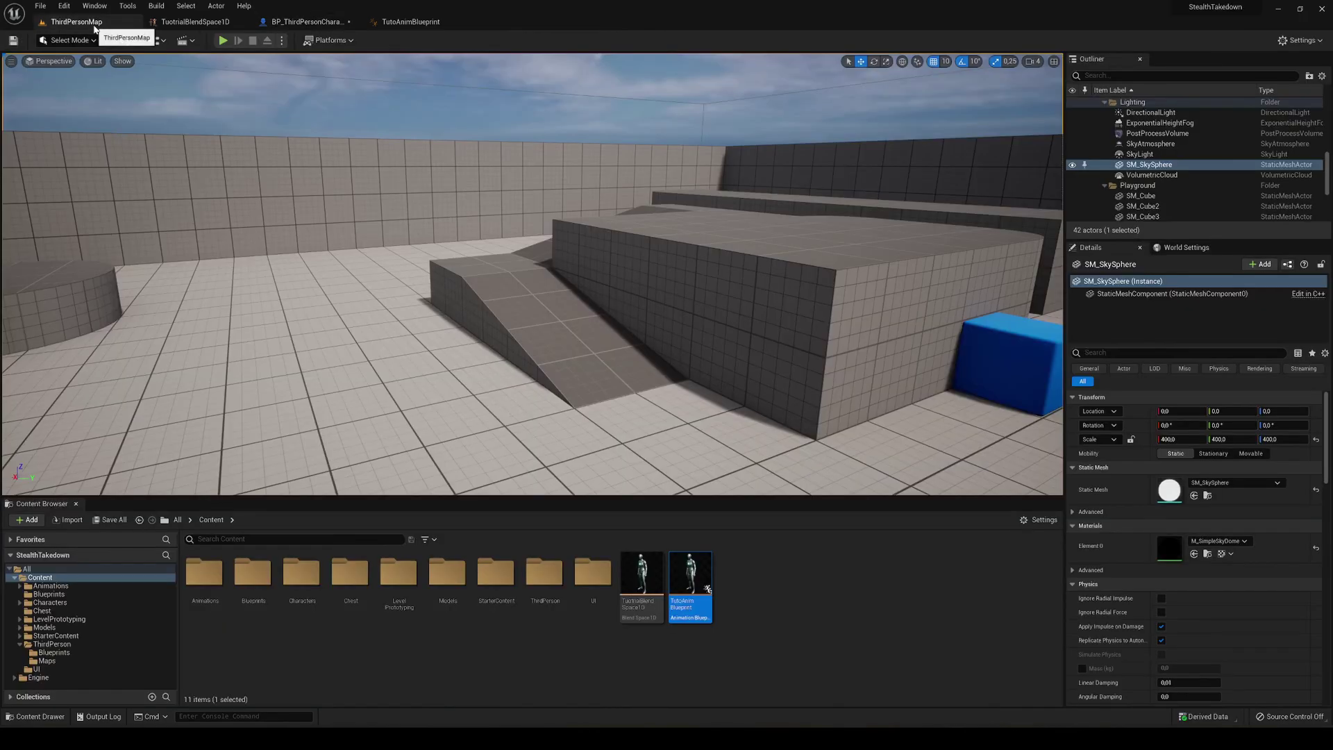
left_click(223, 40)
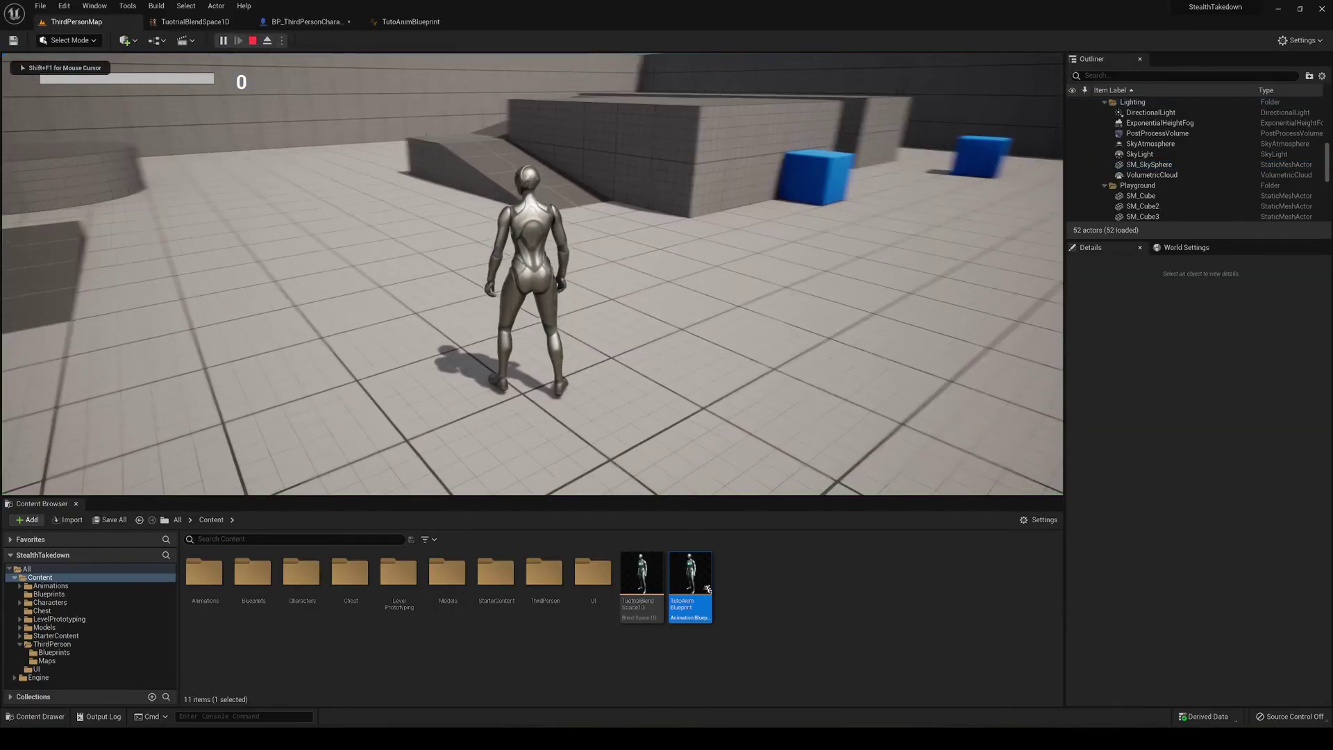
key("w")
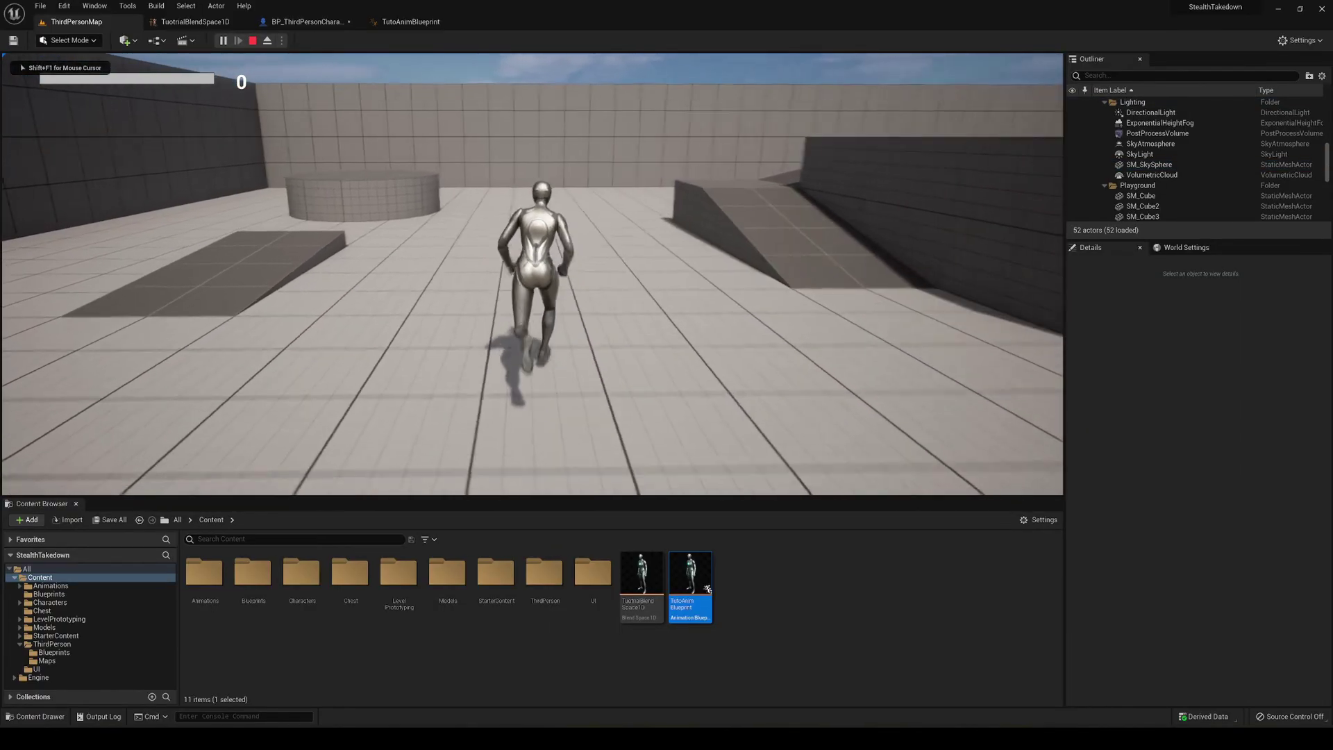
key("w")
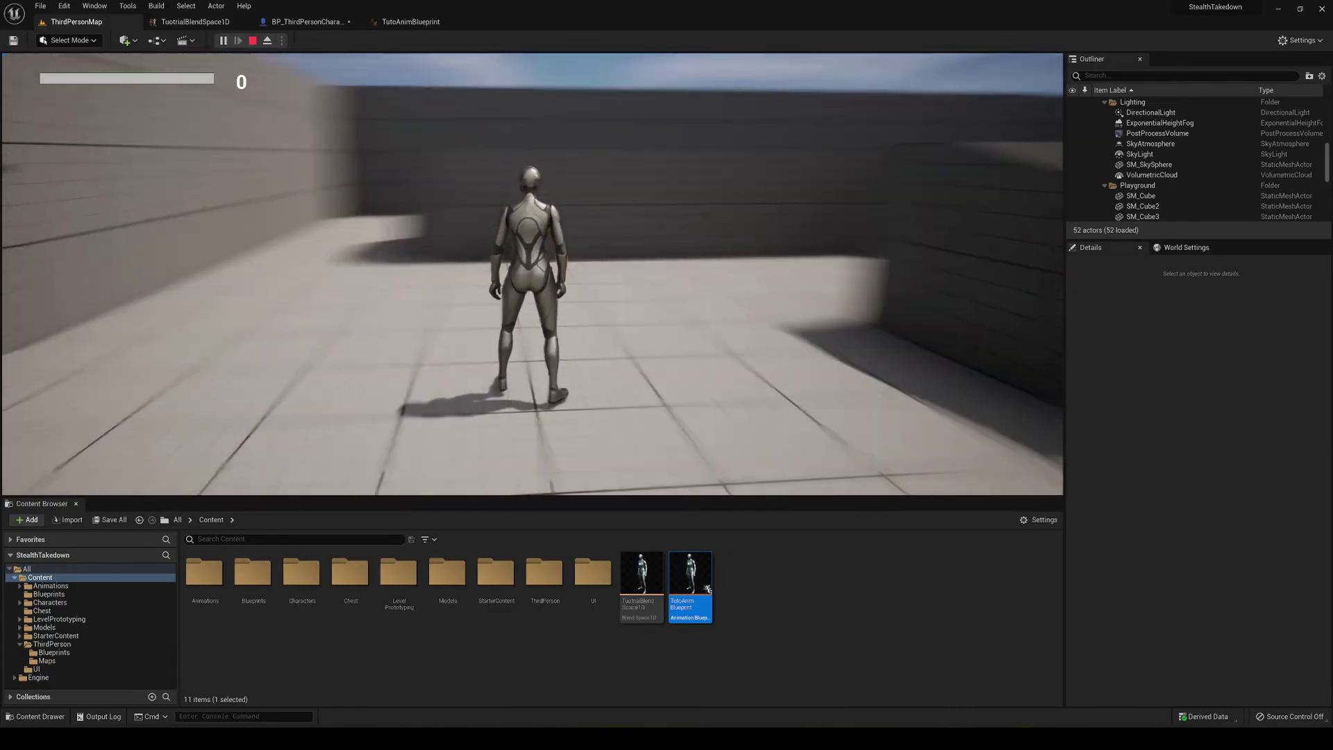
key("d")
key("a")
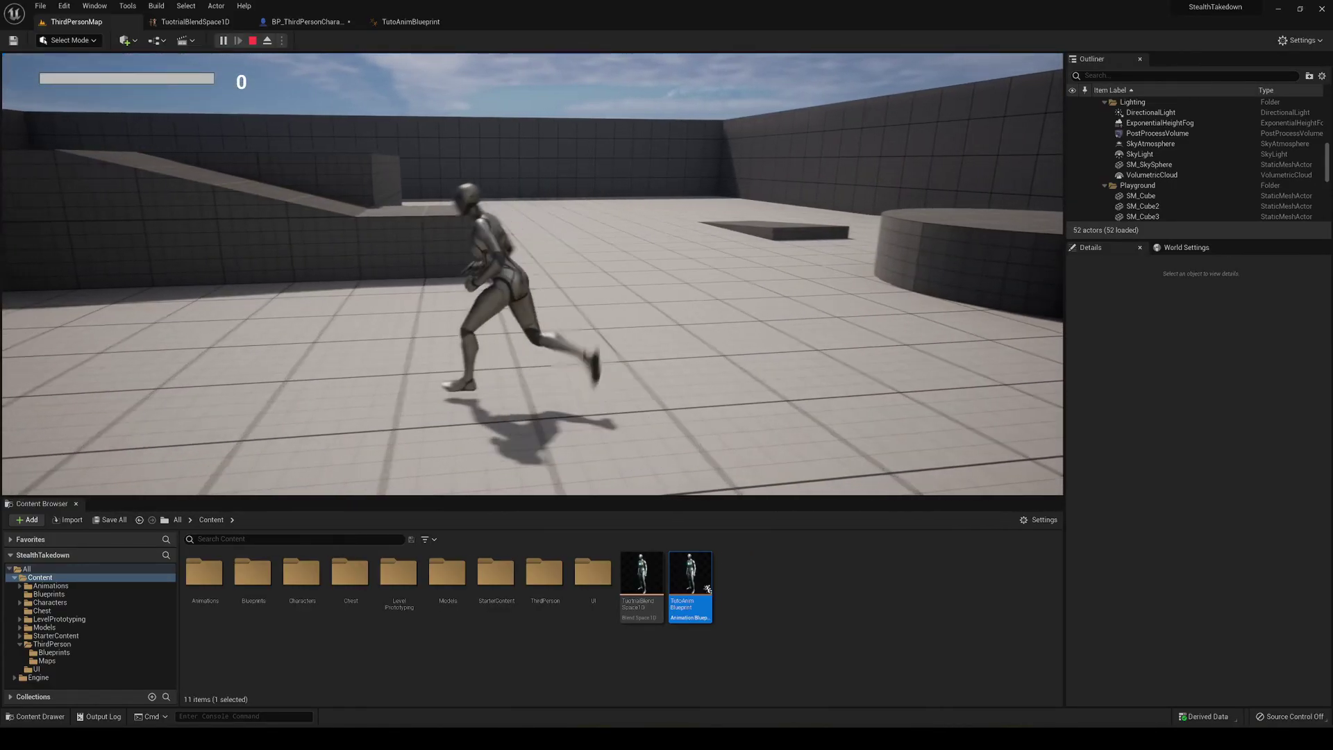
key("w")
key("space")
key("d")
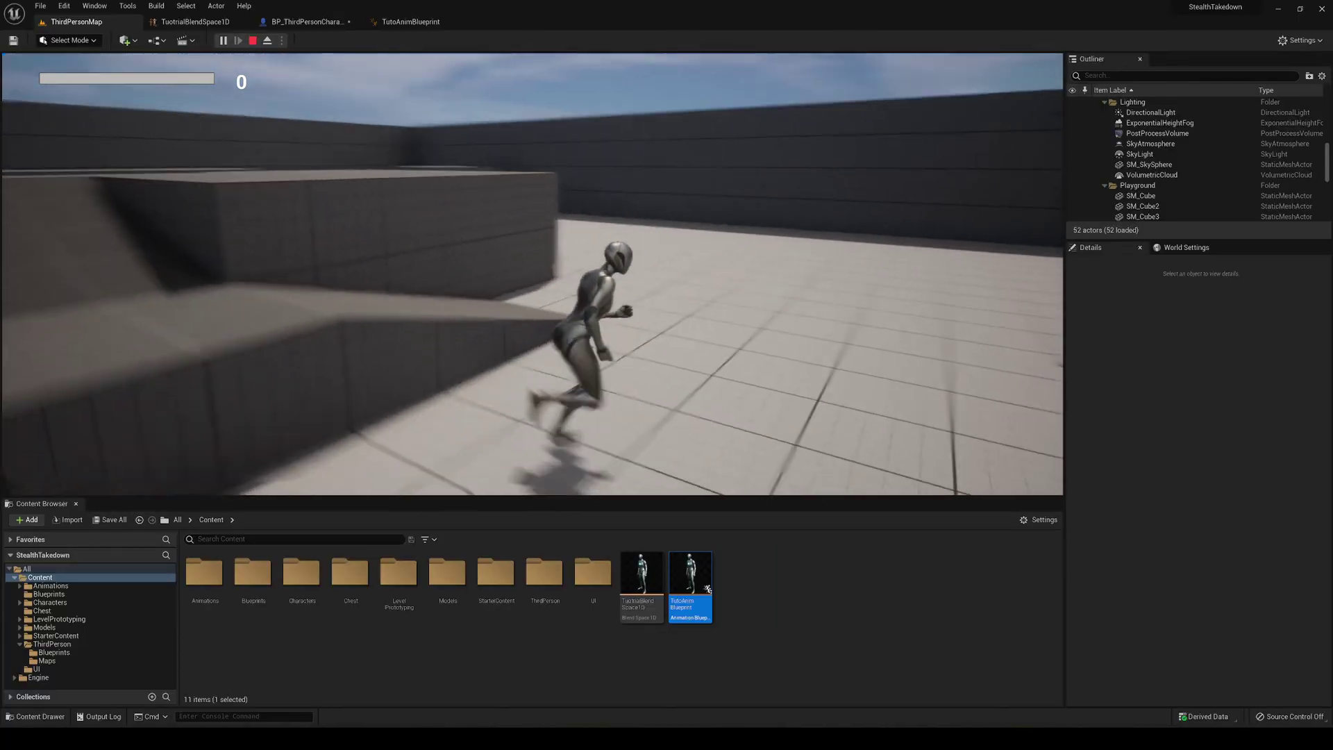
key("w")
key("d")
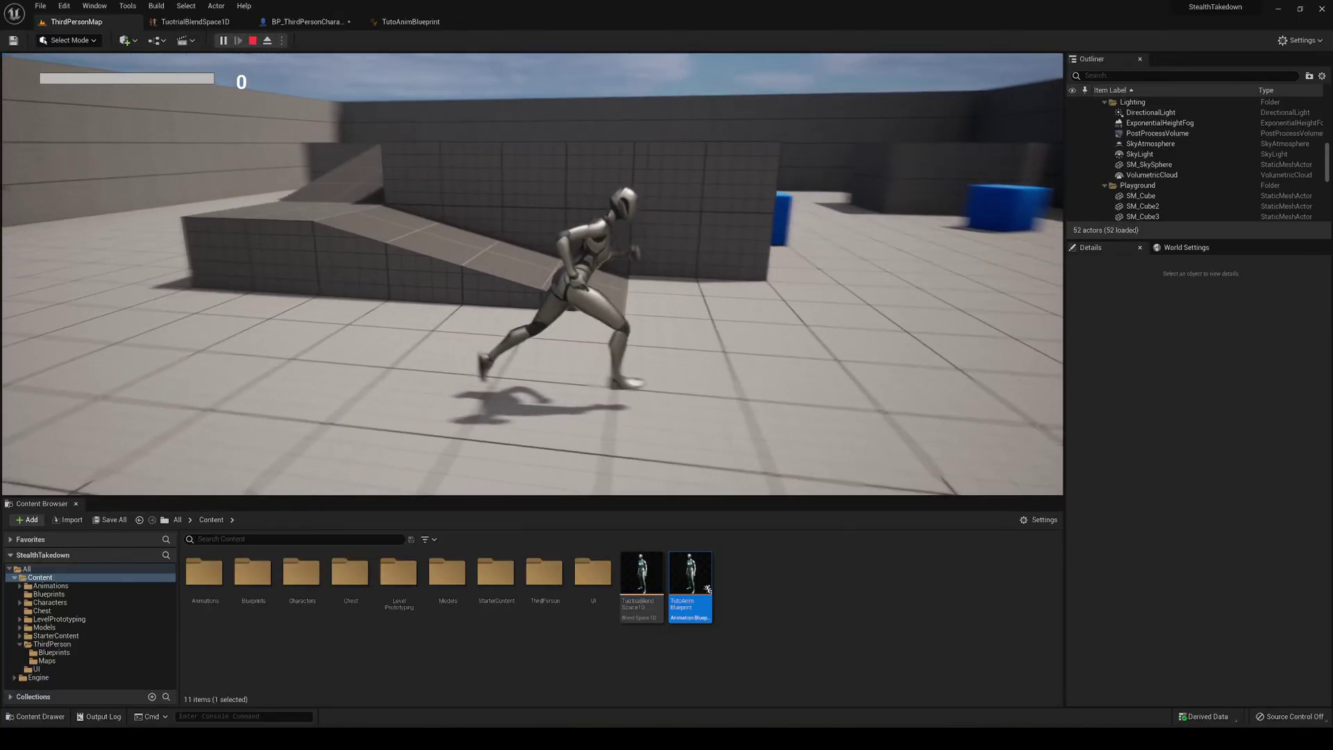
key("a")
key("s")
key("d")
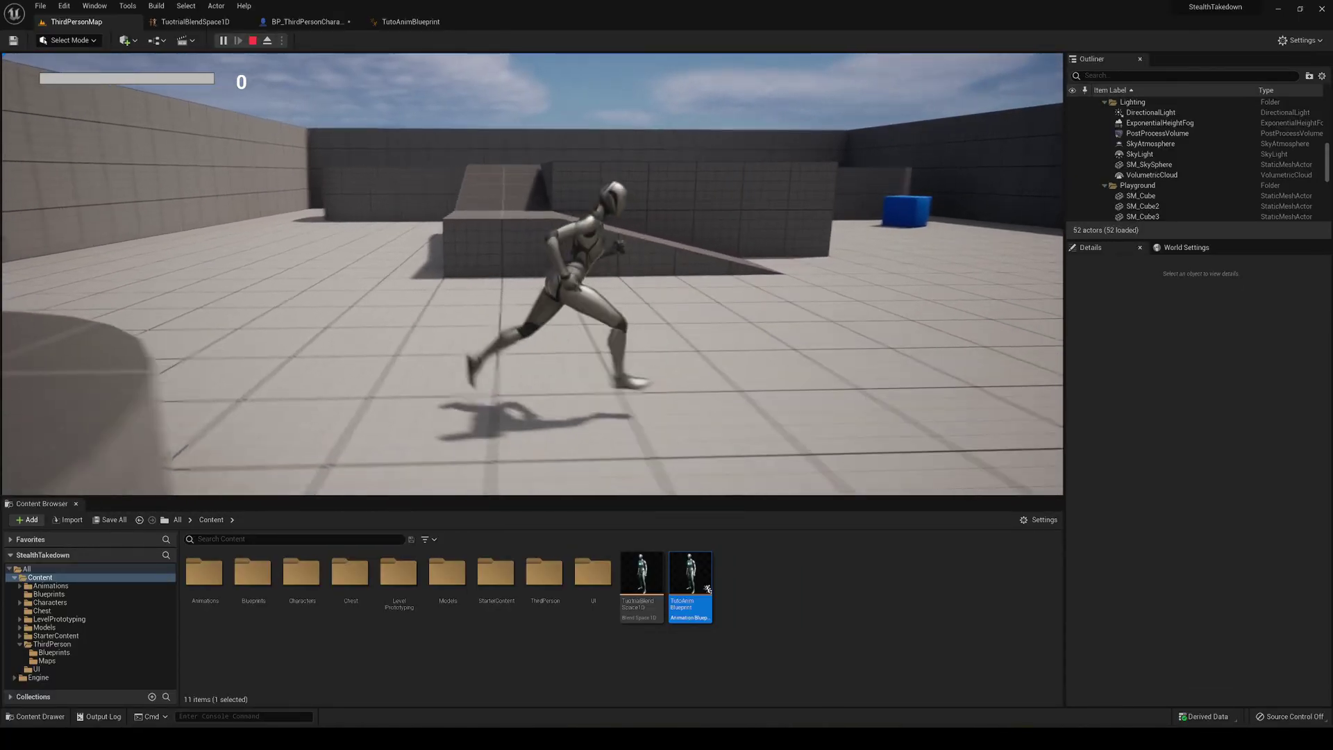
key("w")
key("a")
key("Escape")
left_click(703, 279)
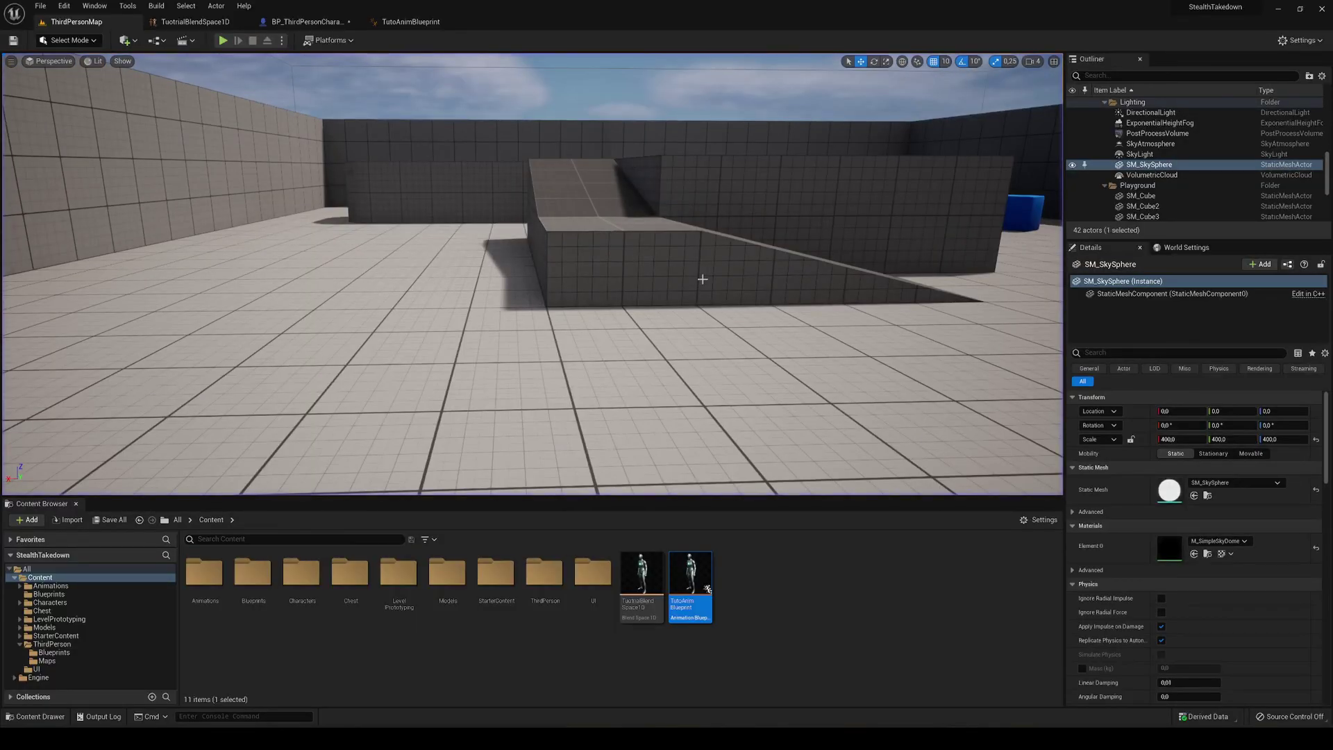